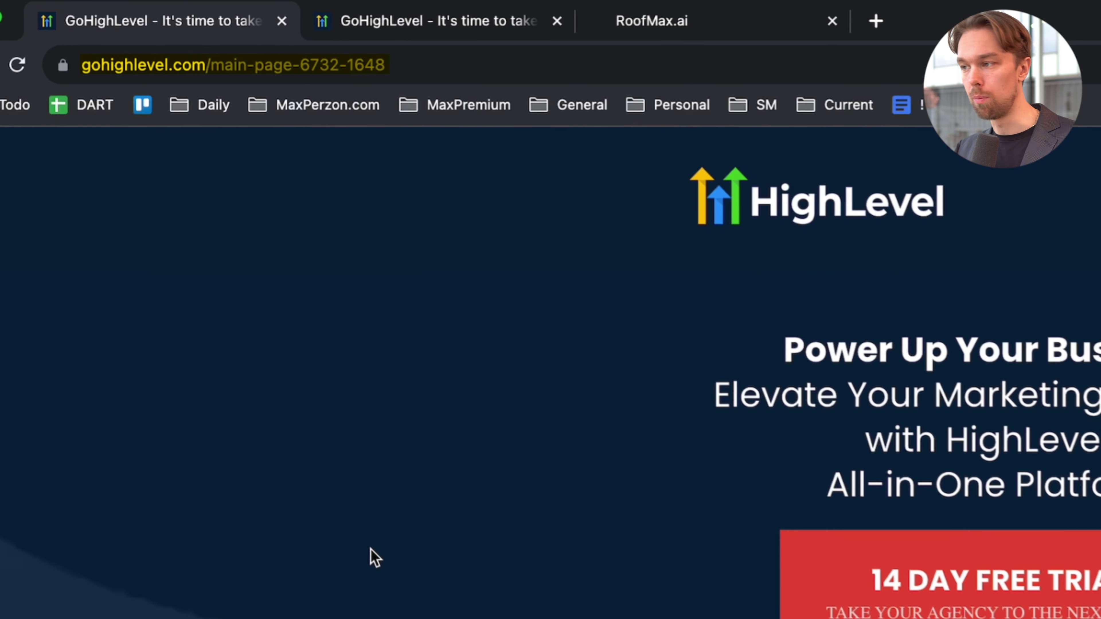
Go to the HighLevel Pro referral page at maxperzon.com.
{"action": "scroll", "coordinate": [396, 561], "scroll_direction": "down", "scroll_amount": 10}
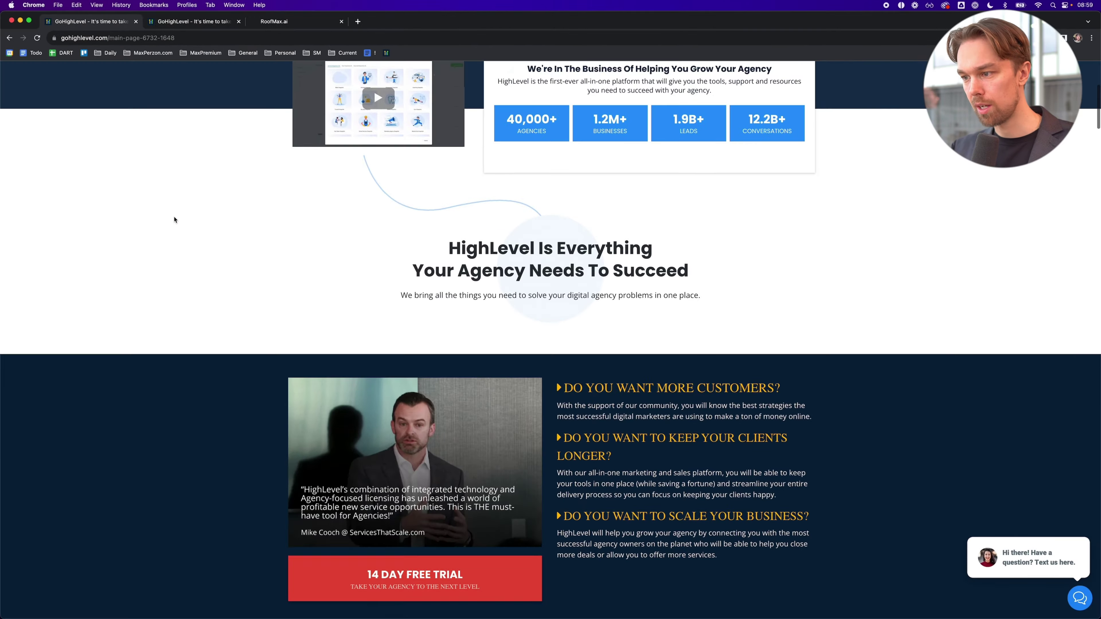
{"action": "scroll", "coordinate": [174, 220], "scroll_direction": "down", "scroll_amount": 20}
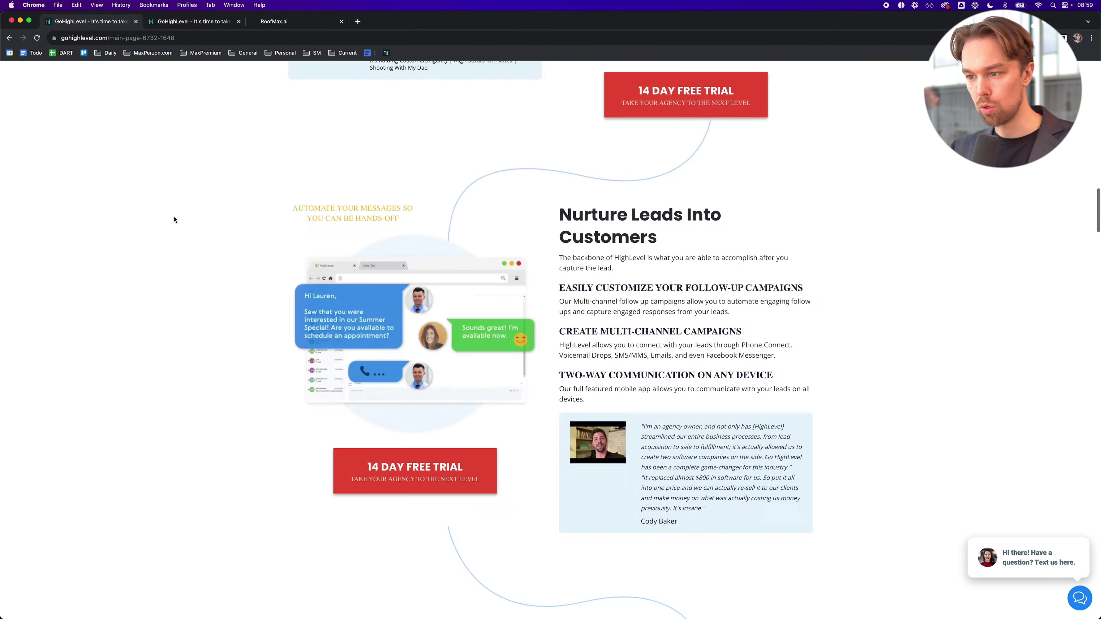
{"action": "scroll", "coordinate": [174, 220], "scroll_direction": "down", "scroll_amount": 20}
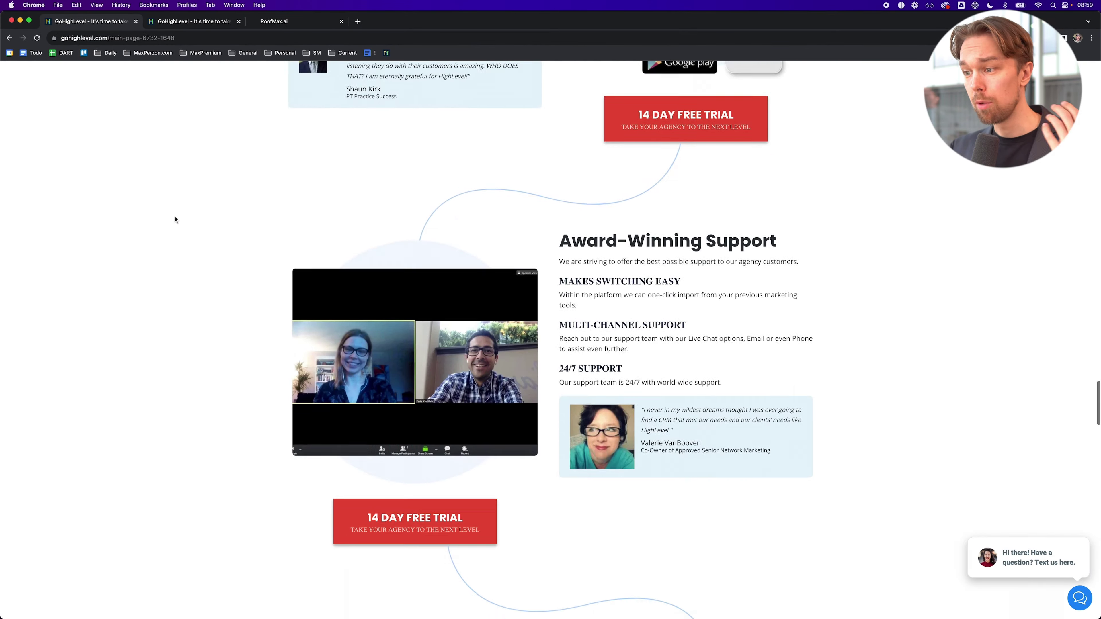
{"action": "scroll", "coordinate": [175, 219], "scroll_direction": "down", "scroll_amount": 10}
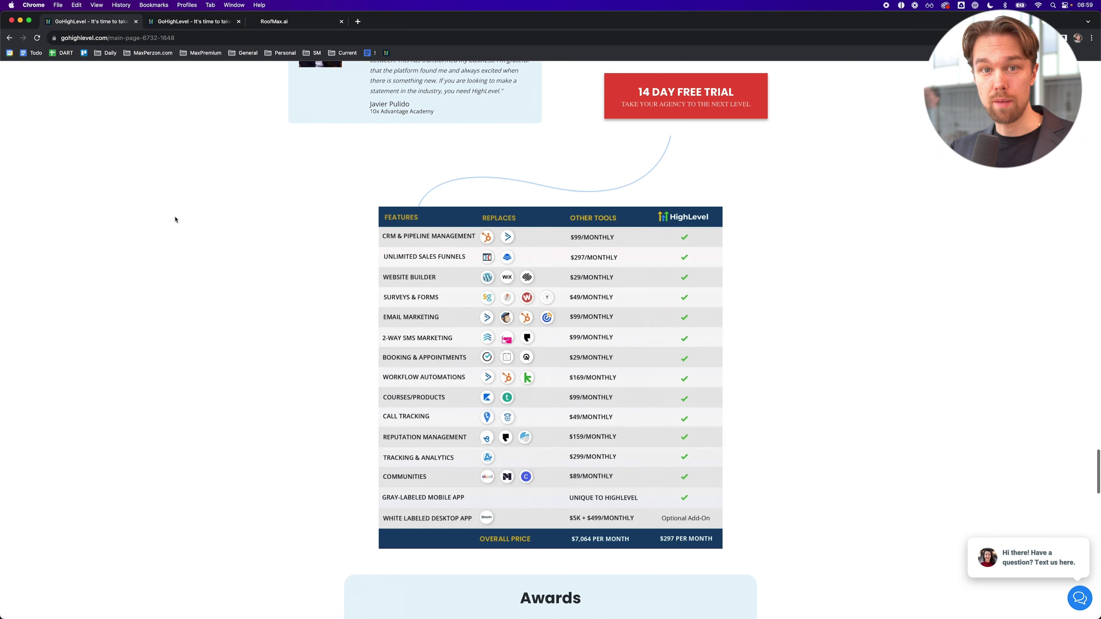
{"action": "scroll", "coordinate": [175, 219], "scroll_direction": "down", "scroll_amount": 2}
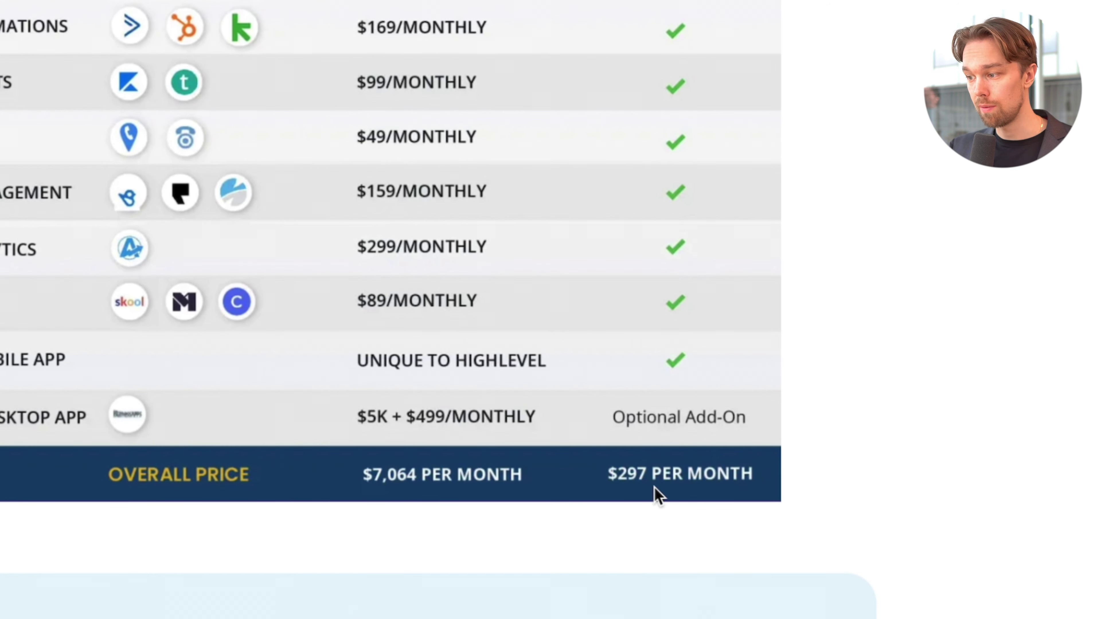
{"action": "scroll", "coordinate": [438, 230], "scroll_direction": "up", "scroll_amount": 20}
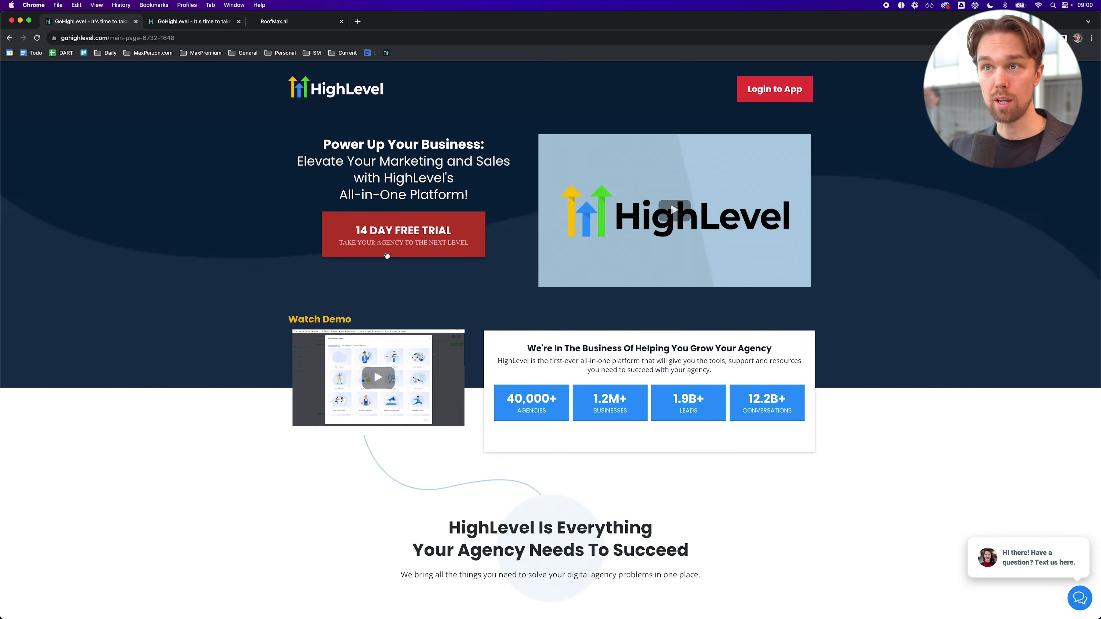
{"action": "left_click", "coordinate": [237, 41]}
{"action": "type", "text": "maxperzon.com/"}
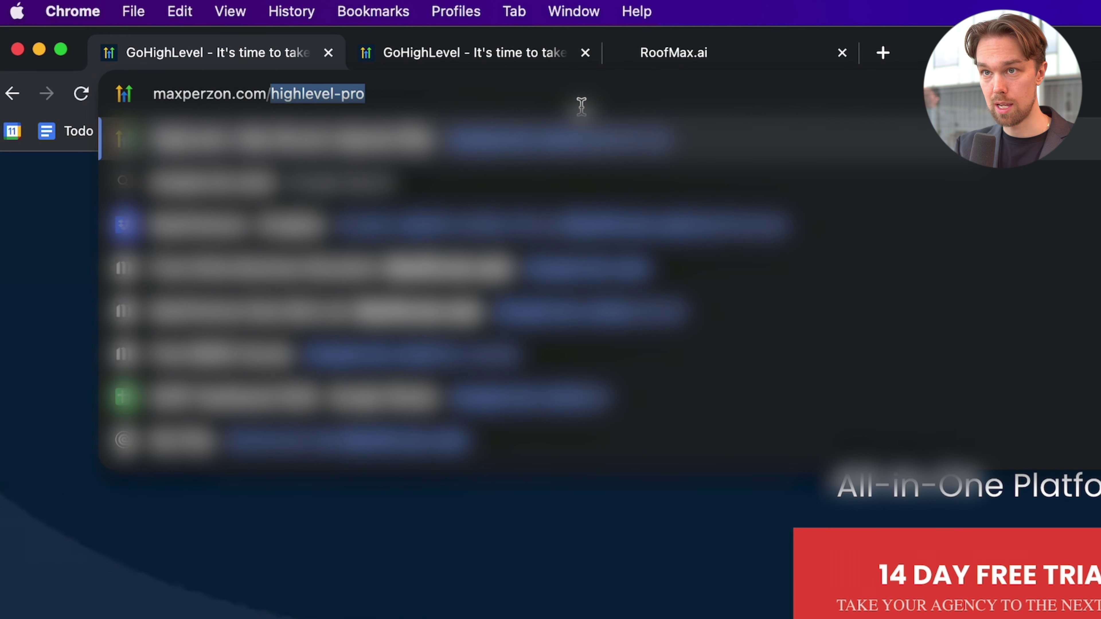
{"action": "key", "text": "Return"}
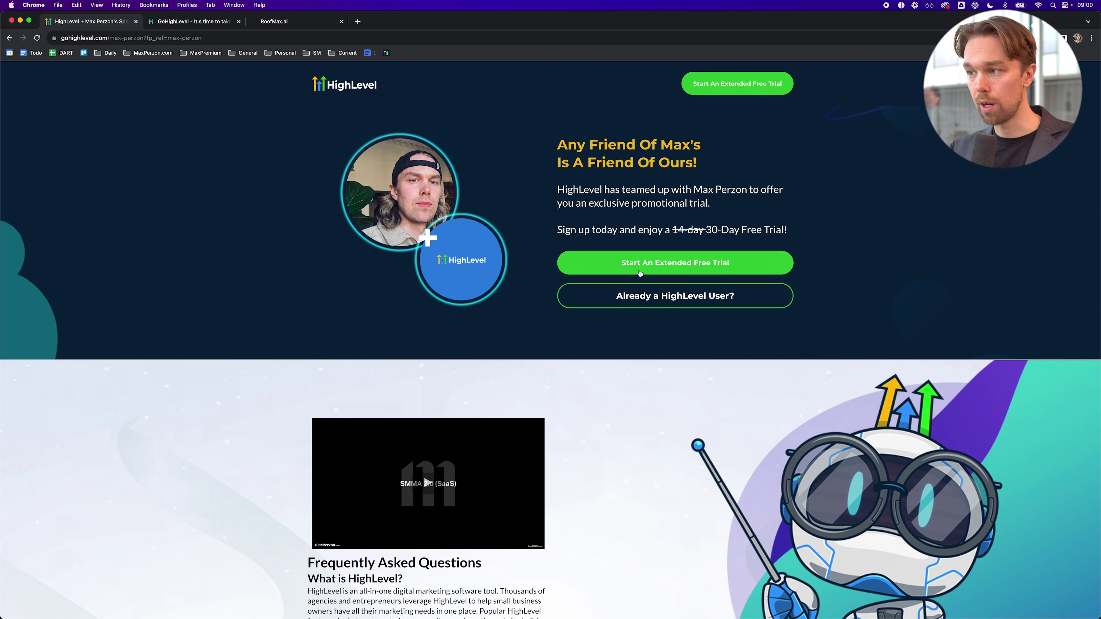
Start the extended free trial, fill in the sign-up form, and decline the paid setup offer.
{"action": "left_click", "coordinate": [640, 263]}
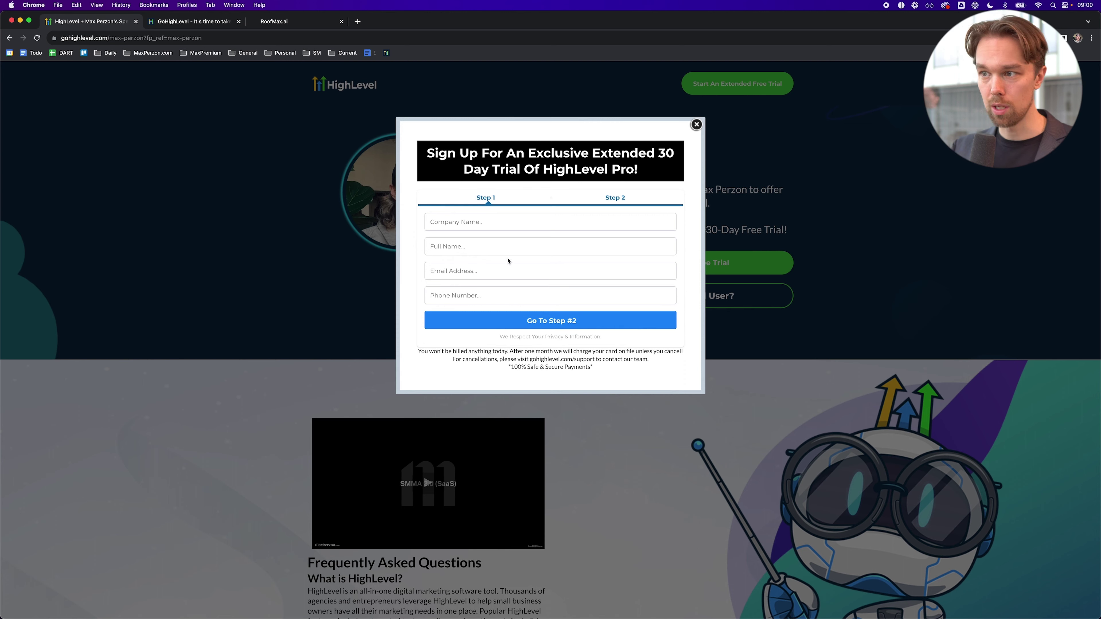
{"action": "left_click", "coordinate": [447, 247]}
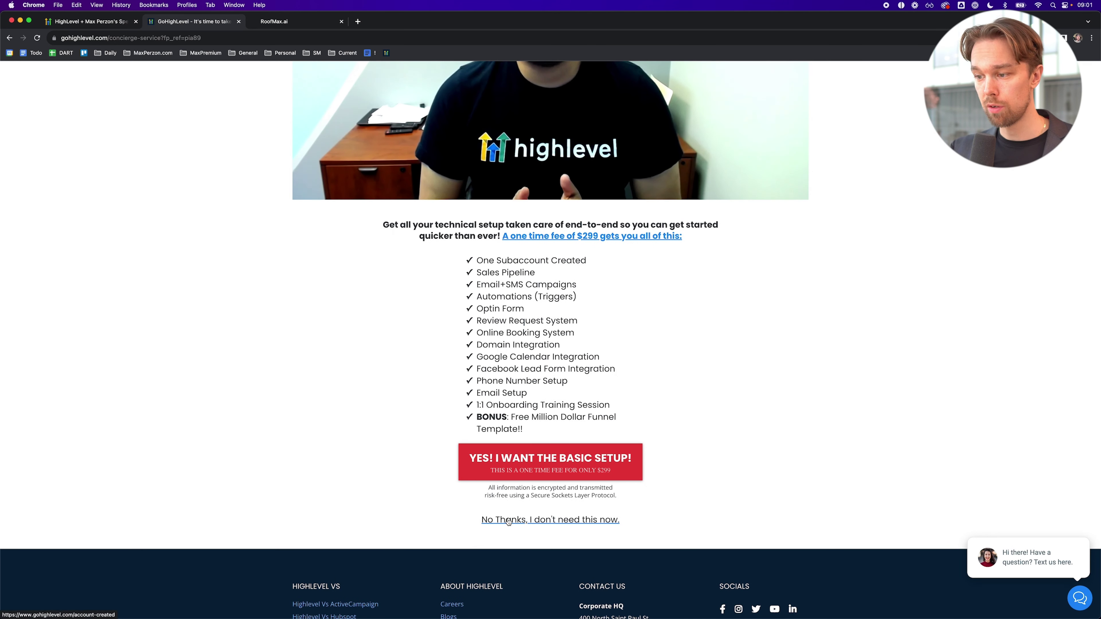
{"action": "left_click", "coordinate": [508, 521]}
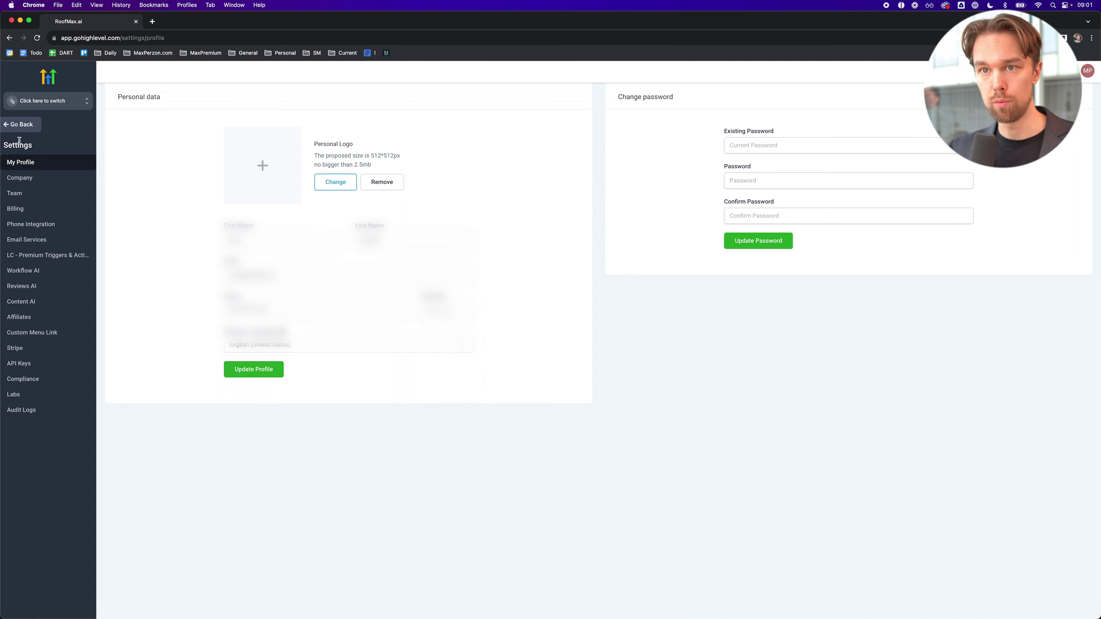
Return to the agency dashboard and open Settings from the bottom of the sidebar.
{"action": "left_click", "coordinate": [22, 126]}
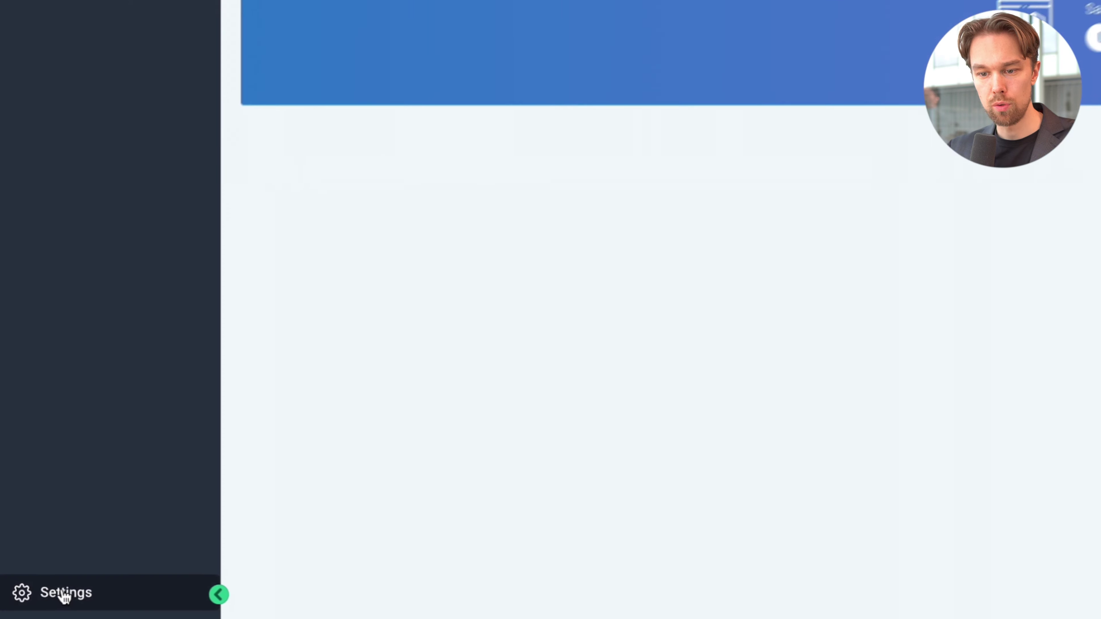
{"action": "left_click", "coordinate": [64, 595]}
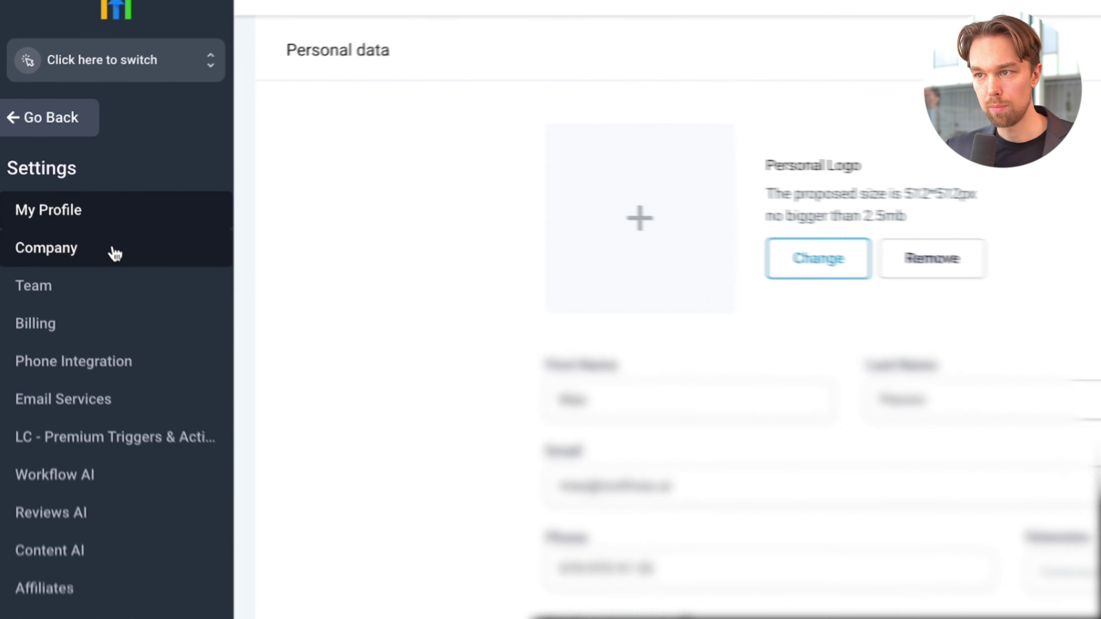
In Company settings, review the website, email, Privacy Policy URL and Whitelabel Domain fields.
{"action": "left_click", "coordinate": [44, 179]}
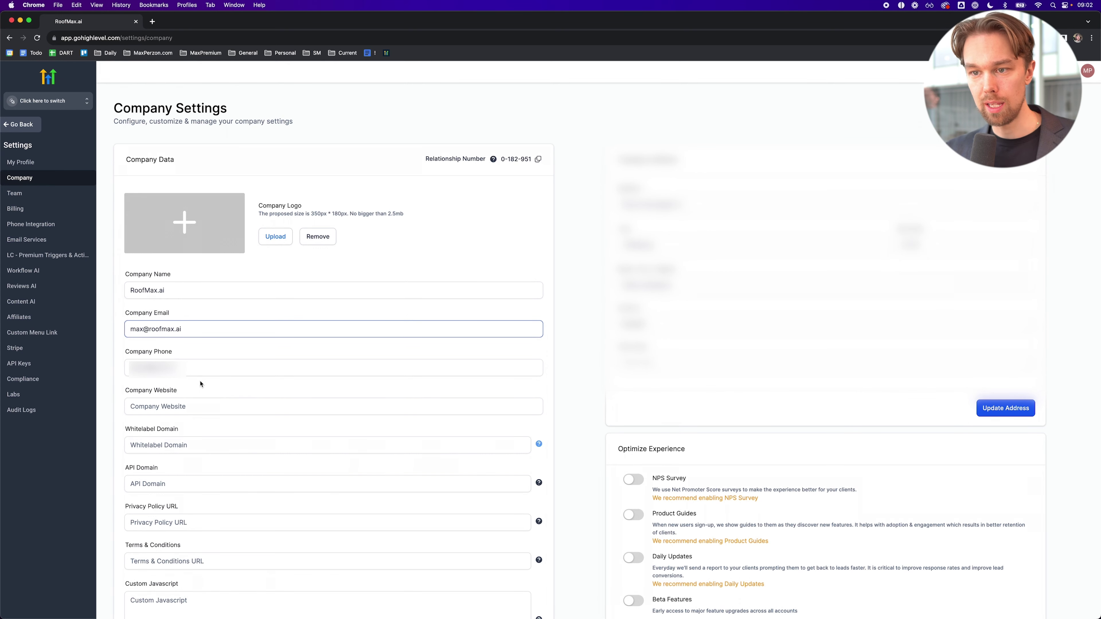
{"action": "left_click", "coordinate": [206, 405]}
{"action": "scroll", "coordinate": [207, 391], "scroll_direction": "down", "scroll_amount": 2}
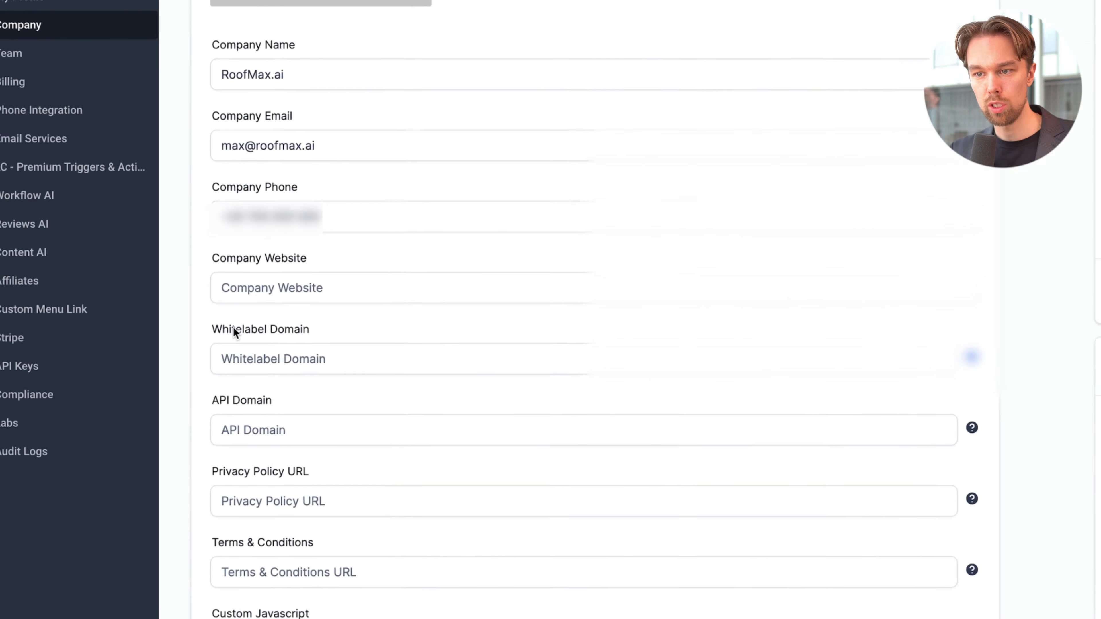
{"action": "left_click_drag", "start_coordinate": [234, 334], "coordinate": [383, 332]}
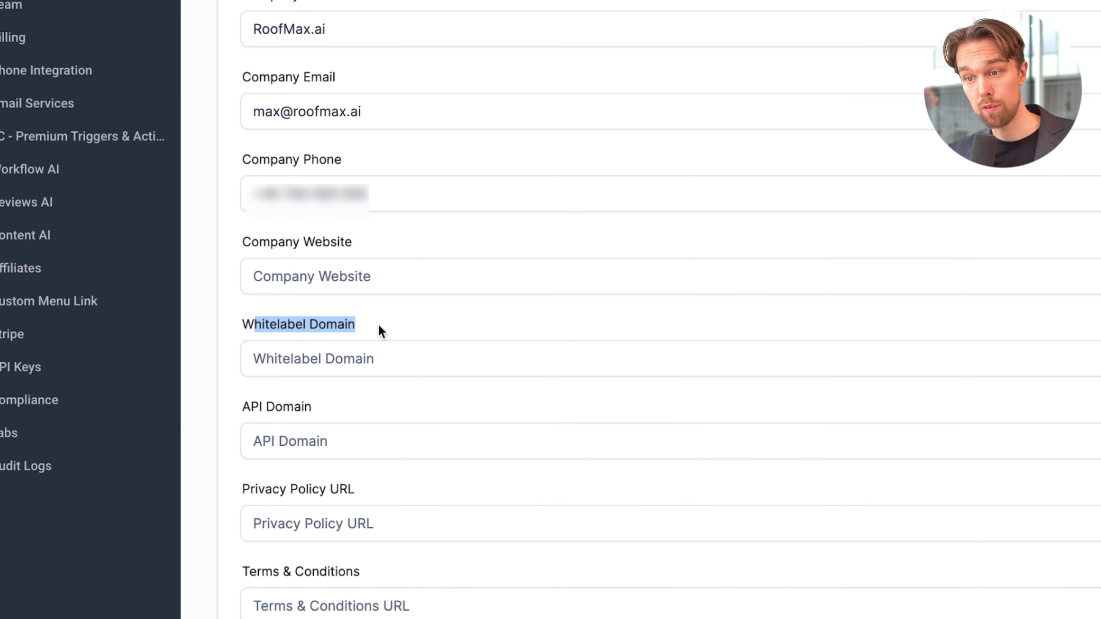
{"action": "left_click", "coordinate": [369, 113]}
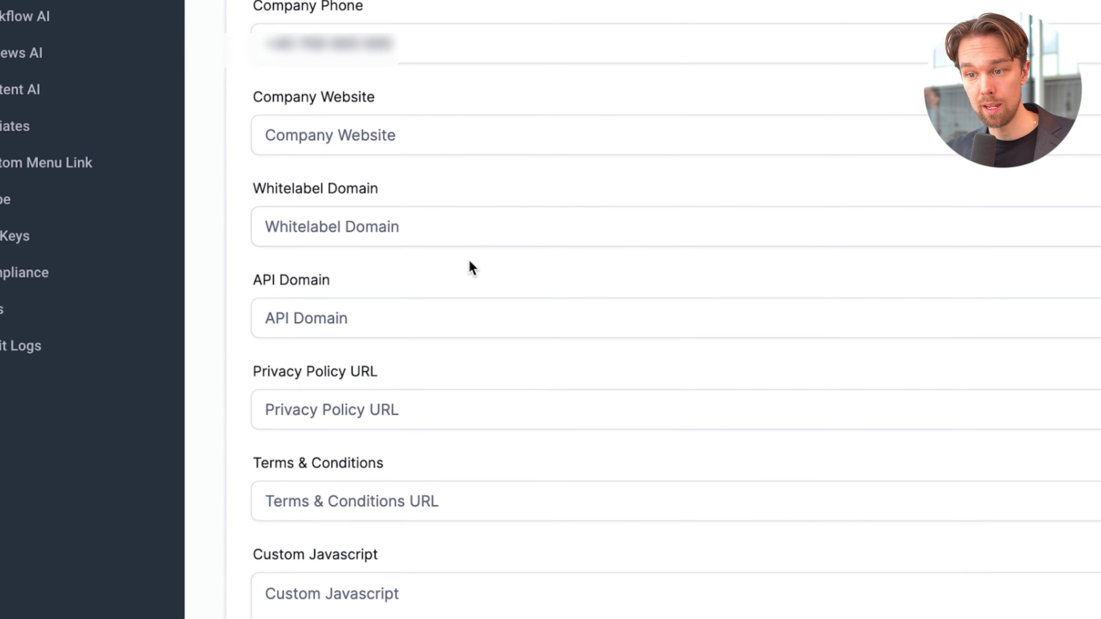
{"action": "left_click", "coordinate": [327, 315]}
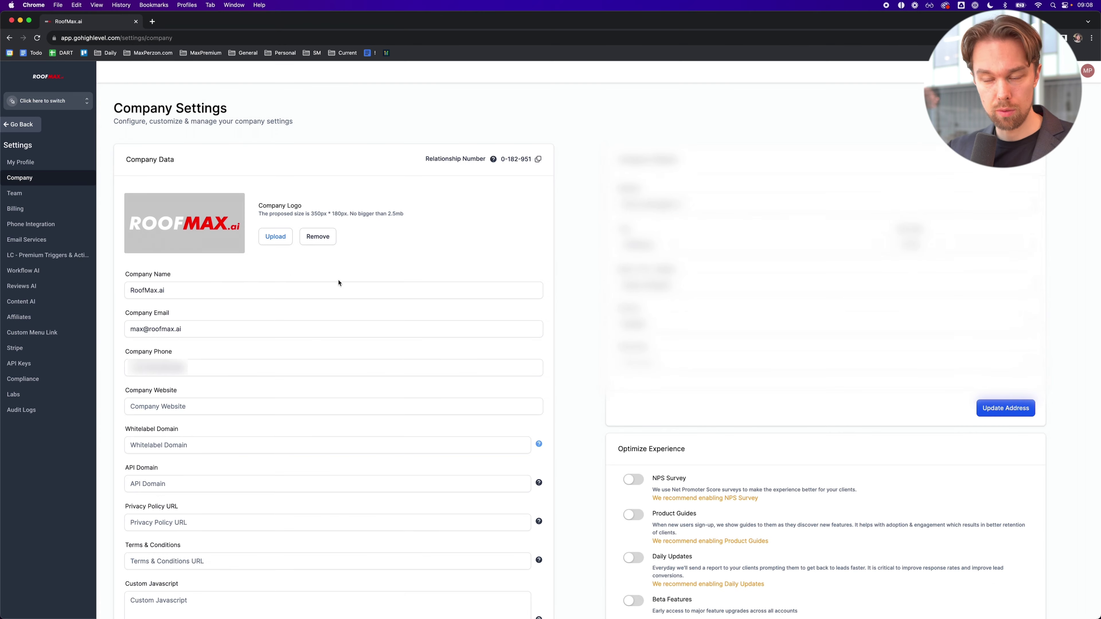
{"action": "scroll", "coordinate": [437, 268], "scroll_direction": "down", "scroll_amount": 3}
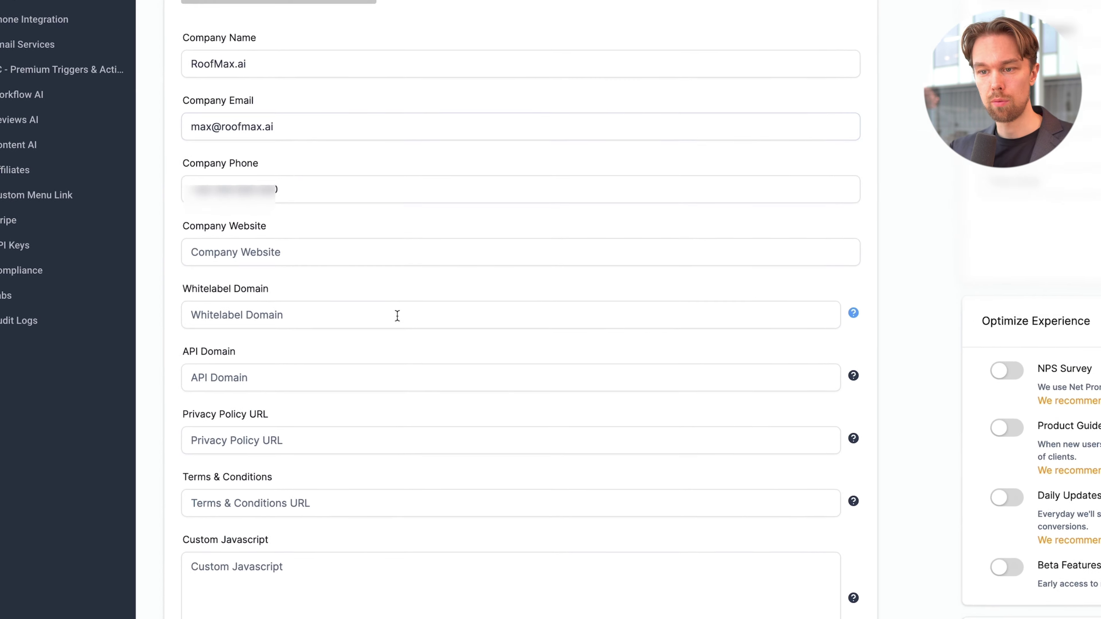
{"action": "left_click", "coordinate": [291, 299]}
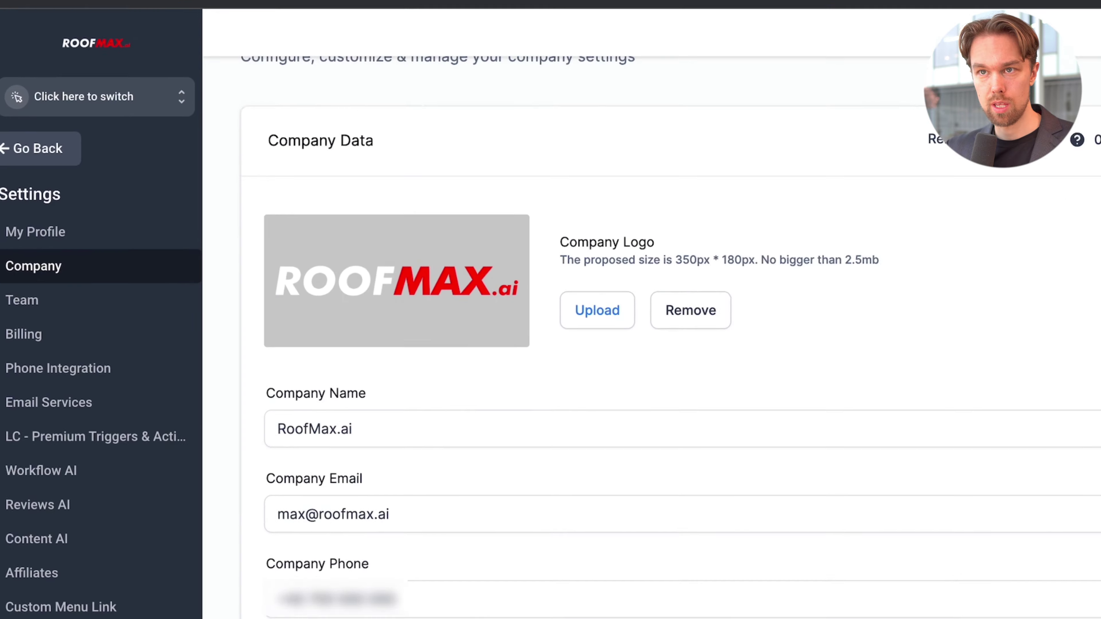
{"action": "left_click_drag", "start_coordinate": [167, 49], "coordinate": [196, 50]}
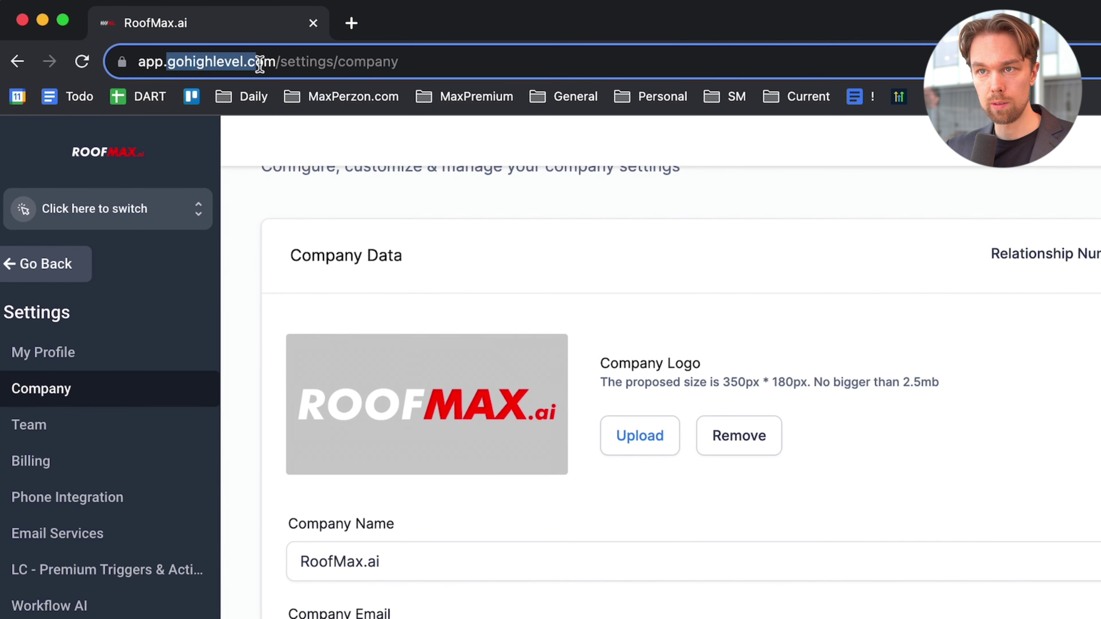
{"action": "scroll", "coordinate": [290, 352], "scroll_direction": "down", "scroll_amount": 6}
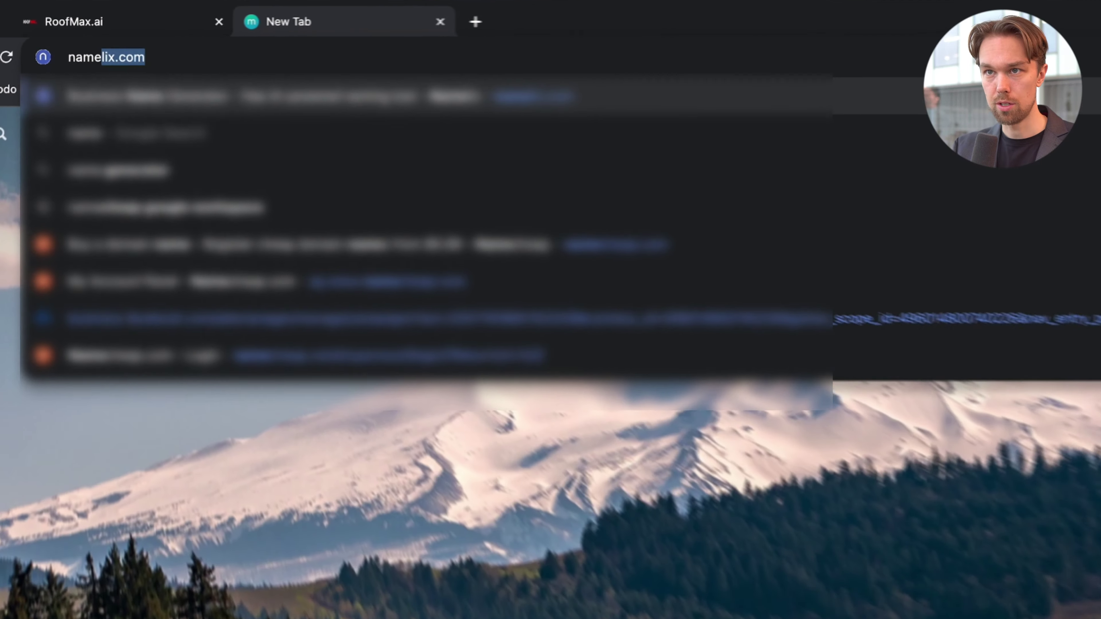
Open Namecheap's Advanced DNS page for roofmax.ai in a new tab, then return to HighLevel.
{"action": "type", "text": "echeap"}
{"action": "key", "text": "Return"}
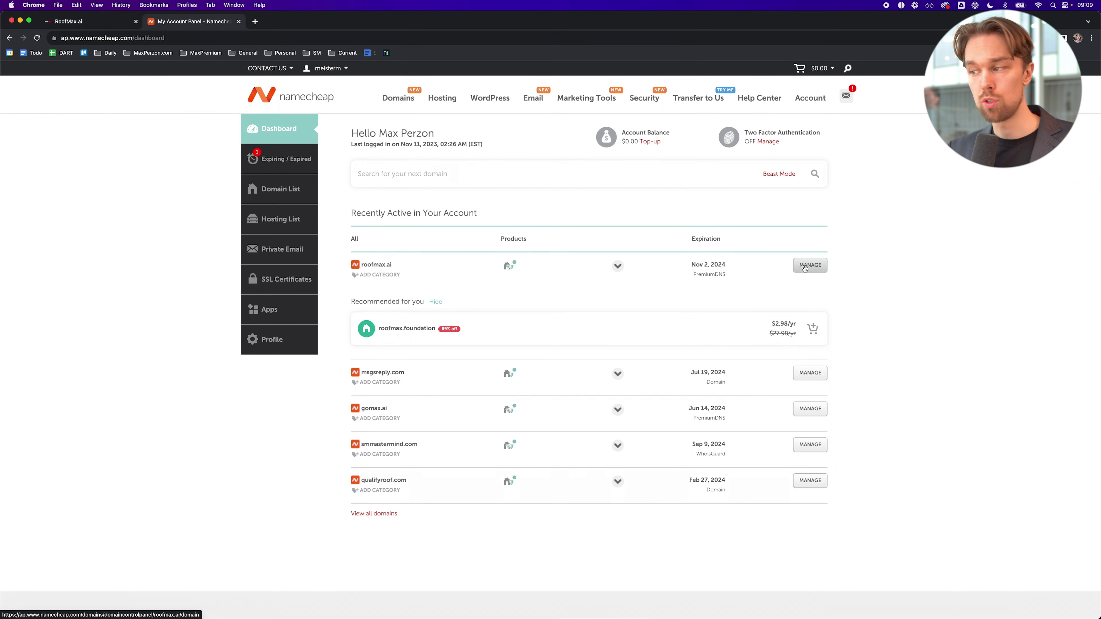
{"action": "left_click", "coordinate": [804, 266]}
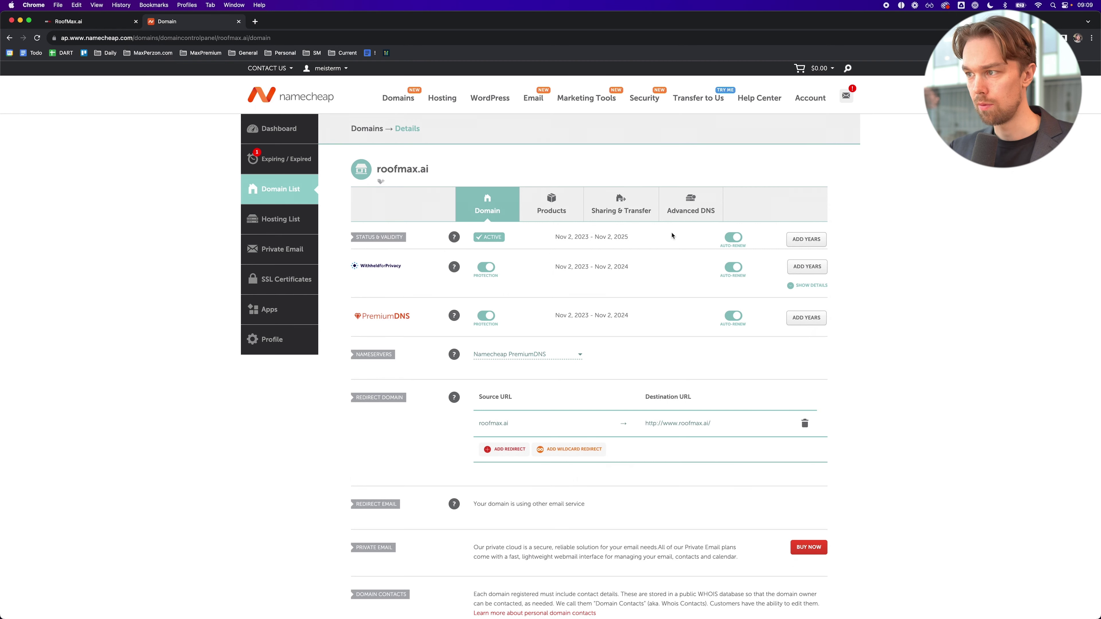
{"action": "left_click", "coordinate": [693, 216]}
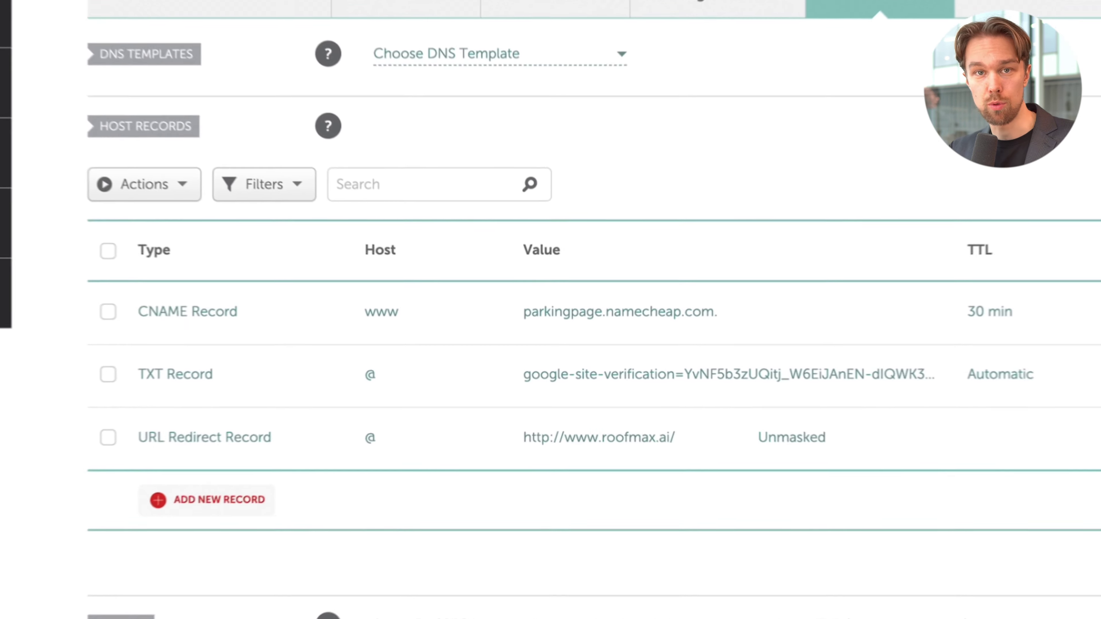
{"action": "left_click", "coordinate": [97, 25]}
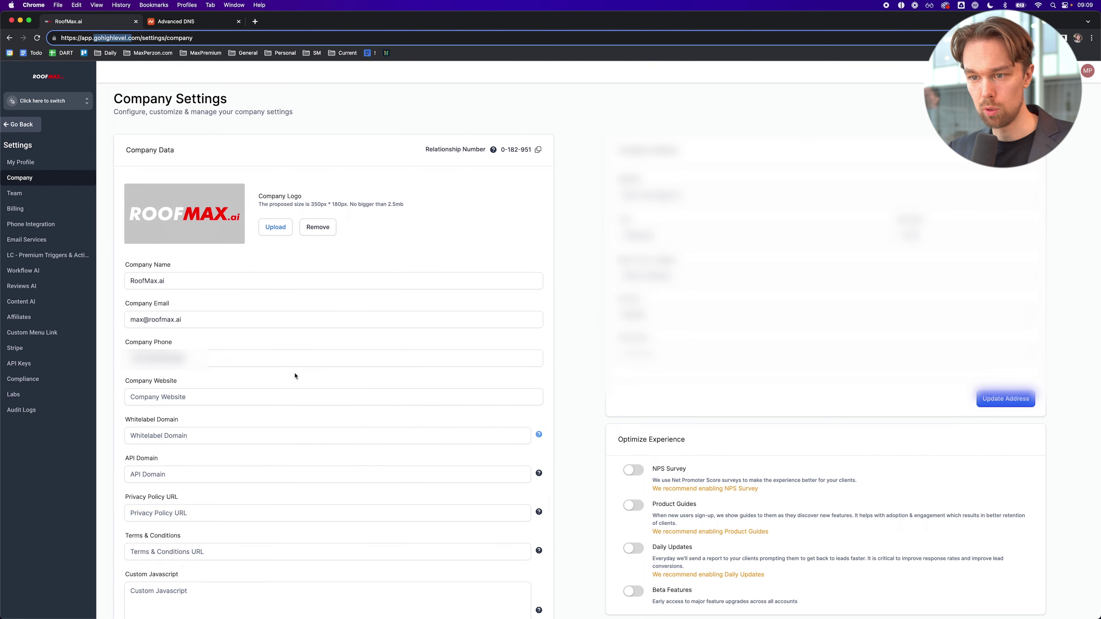
Open the Whitelabel Domain help article and copy the app.msgsndr.com CNAME target.
{"action": "left_click", "coordinate": [539, 434]}
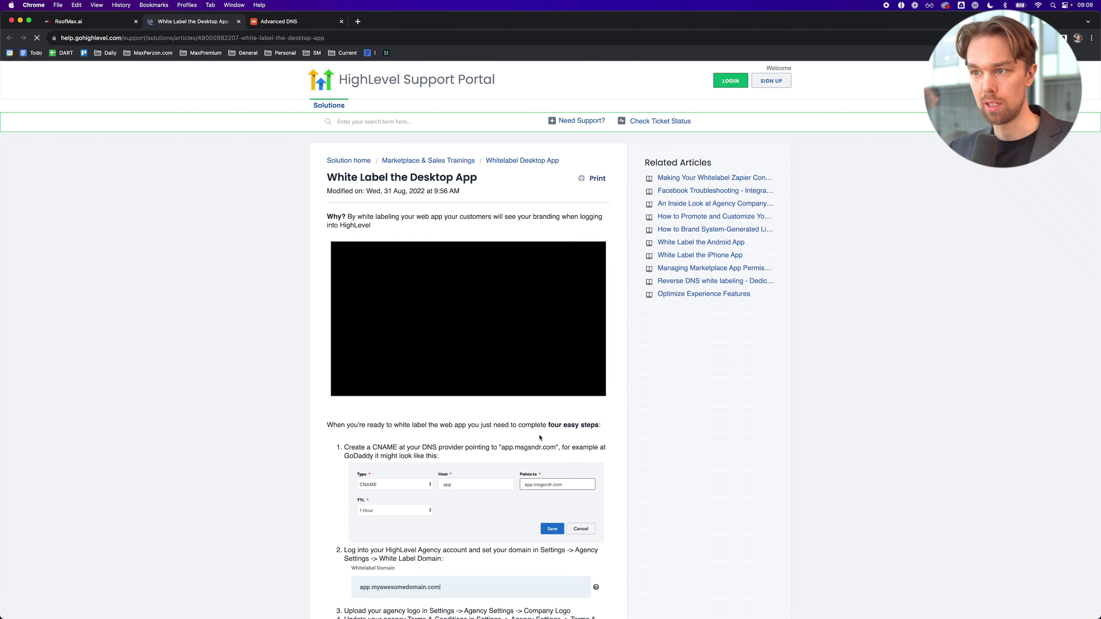
{"action": "scroll", "coordinate": [293, 336], "scroll_direction": "down", "scroll_amount": 3}
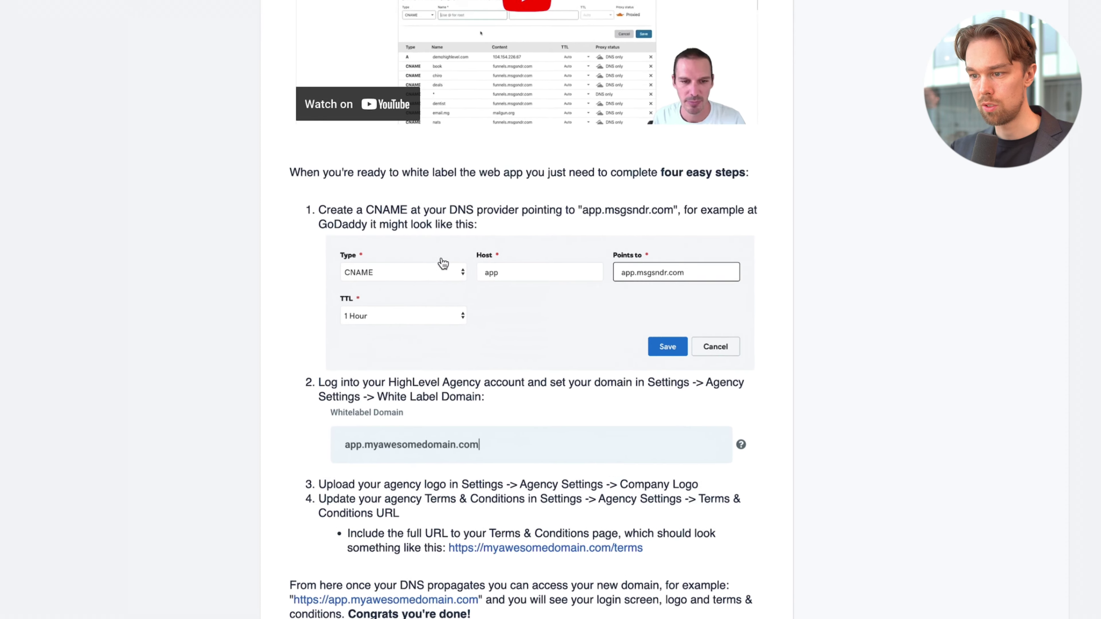
{"action": "scroll", "coordinate": [637, 407], "scroll_direction": "down", "scroll_amount": 5}
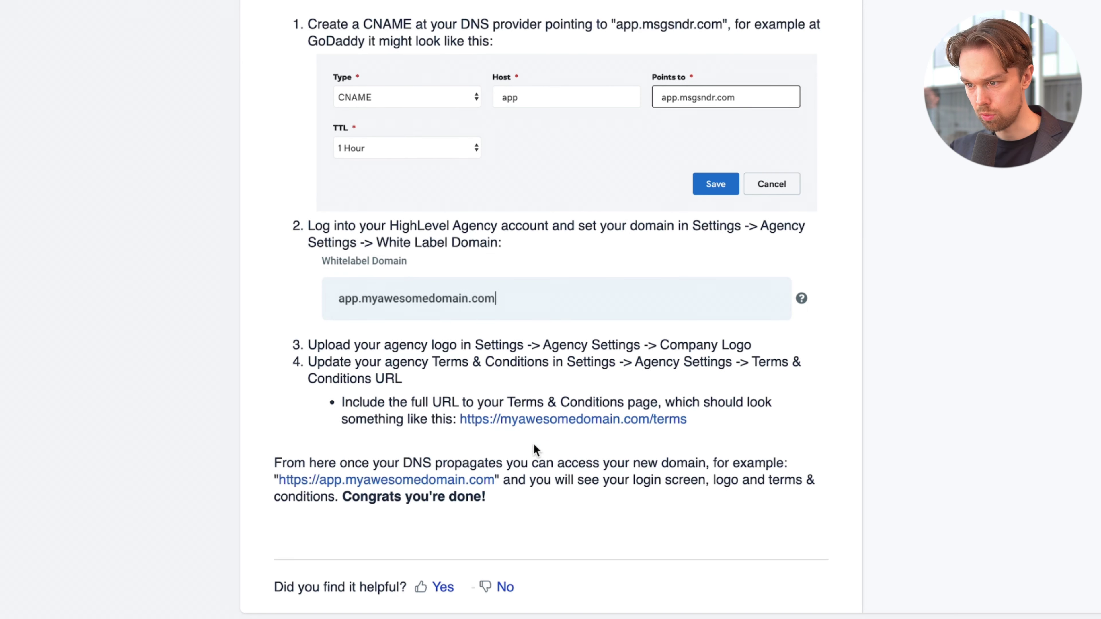
{"action": "left_click_drag", "start_coordinate": [695, 23], "coordinate": [633, 23]}
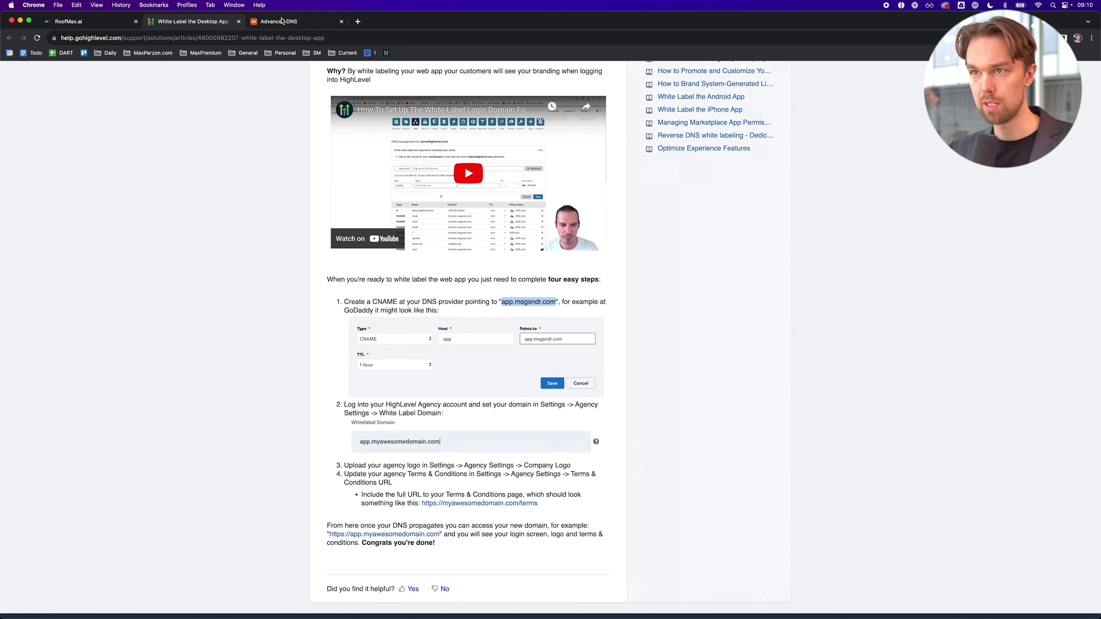
Add and save a roofmax.ai CNAME record with host app pointing to app.msgsndr.com.
{"action": "left_click", "coordinate": [282, 21]}
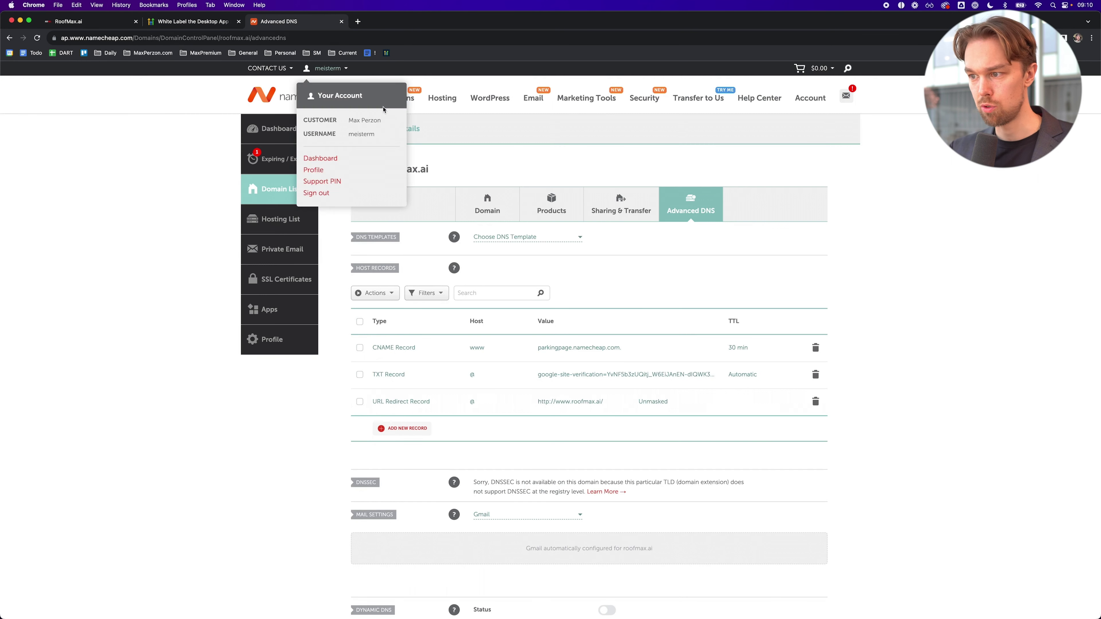
{"action": "left_click", "coordinate": [401, 428]}
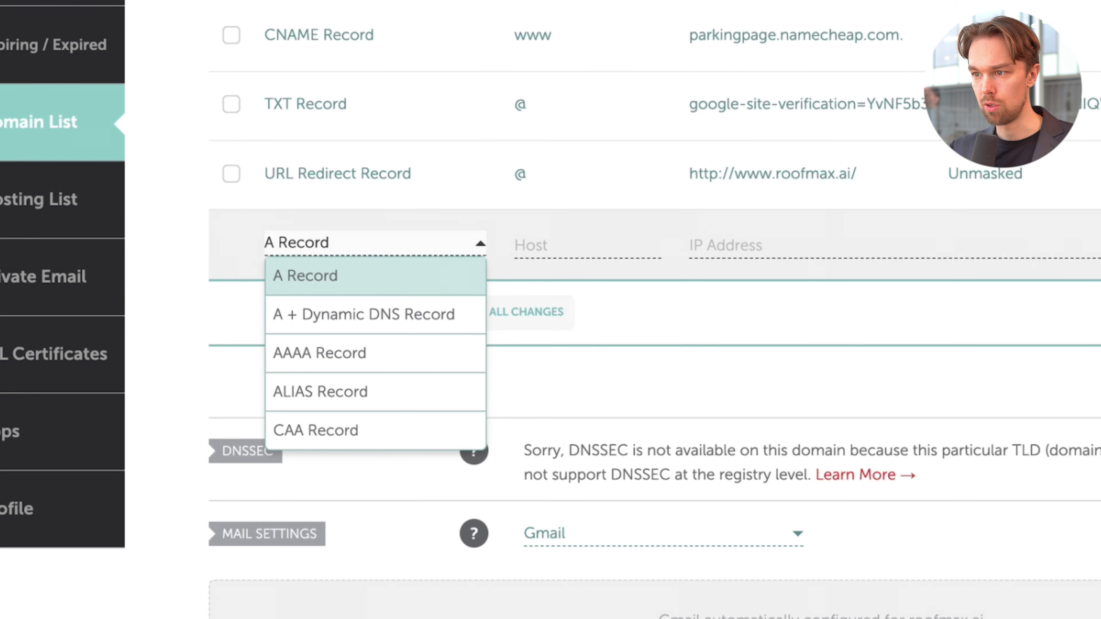
{"action": "scroll", "coordinate": [405, 386], "scroll_direction": "down", "scroll_amount": 2}
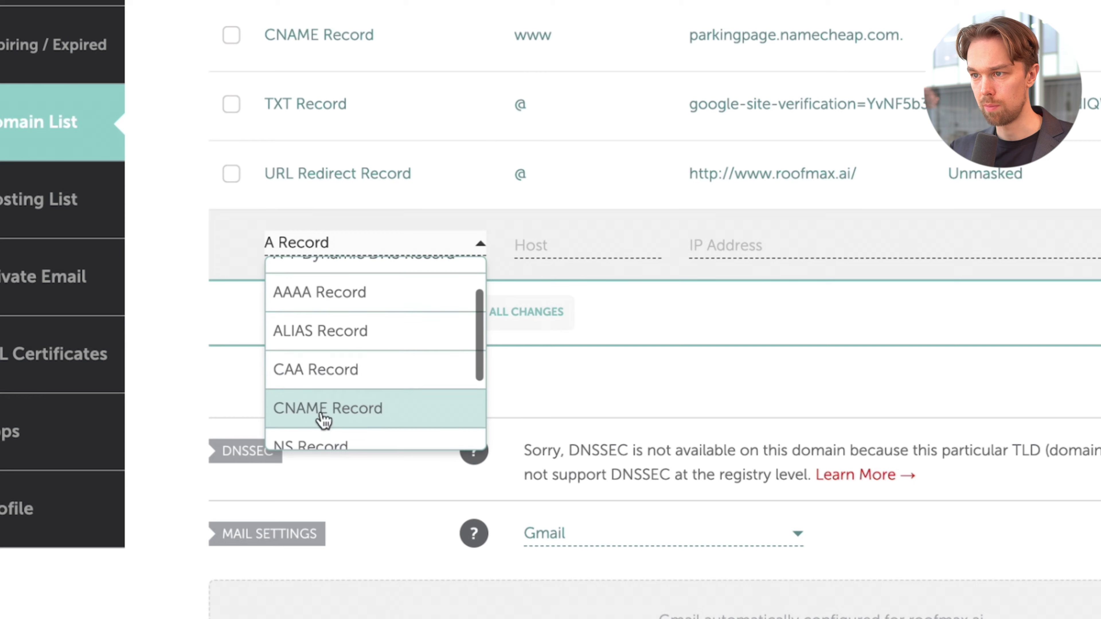
{"action": "left_click", "coordinate": [319, 423]}
{"action": "left_click", "coordinate": [497, 246]}
{"action": "type", "text": "app"}
{"action": "key", "text": "Tab"}
{"action": "type", "text": "app.msgsndr.com"}
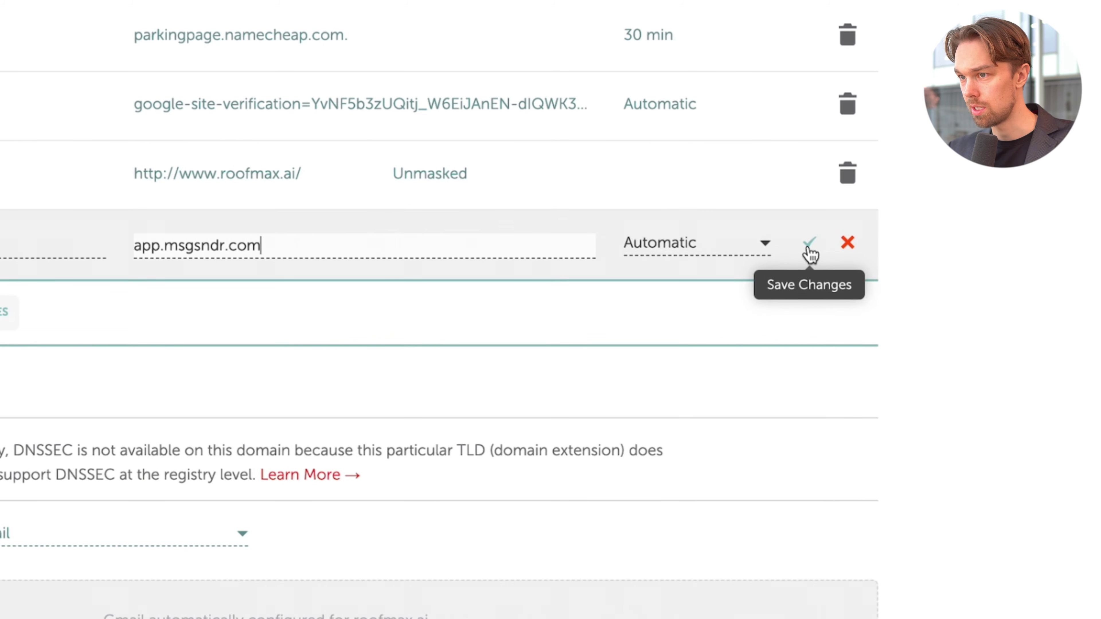
{"action": "left_click", "coordinate": [810, 254]}
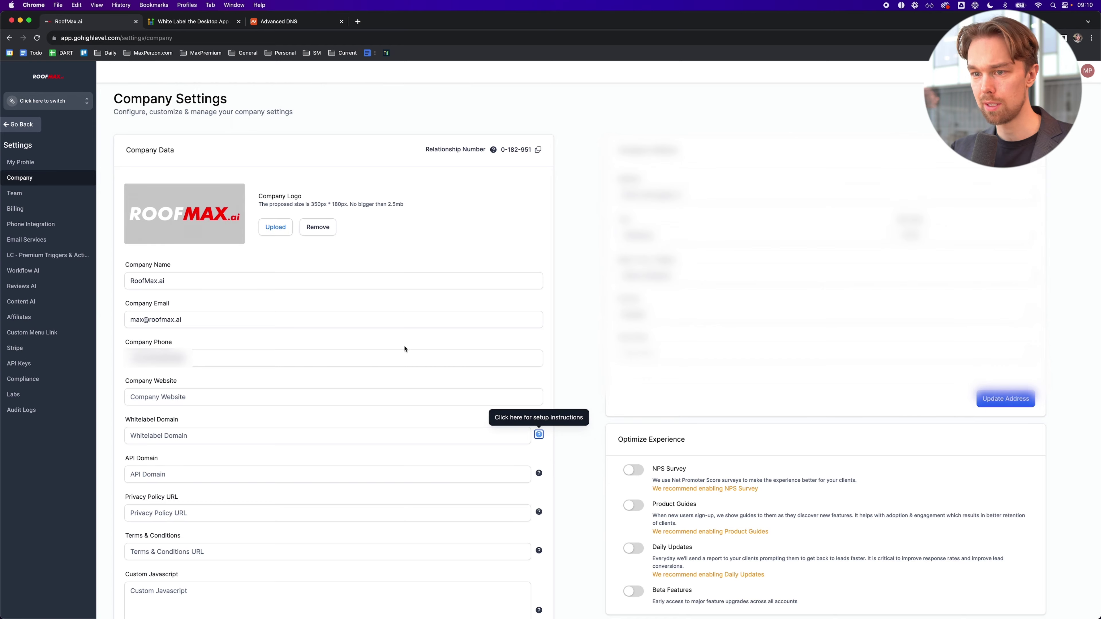
Enter roofmax.ai as company website and app.roofmax.ai as whitelabel domain, then check the API domain's DNS requirement.
{"action": "left_click", "coordinate": [217, 360]}
{"action": "type", "text": "roofmax.ai"}
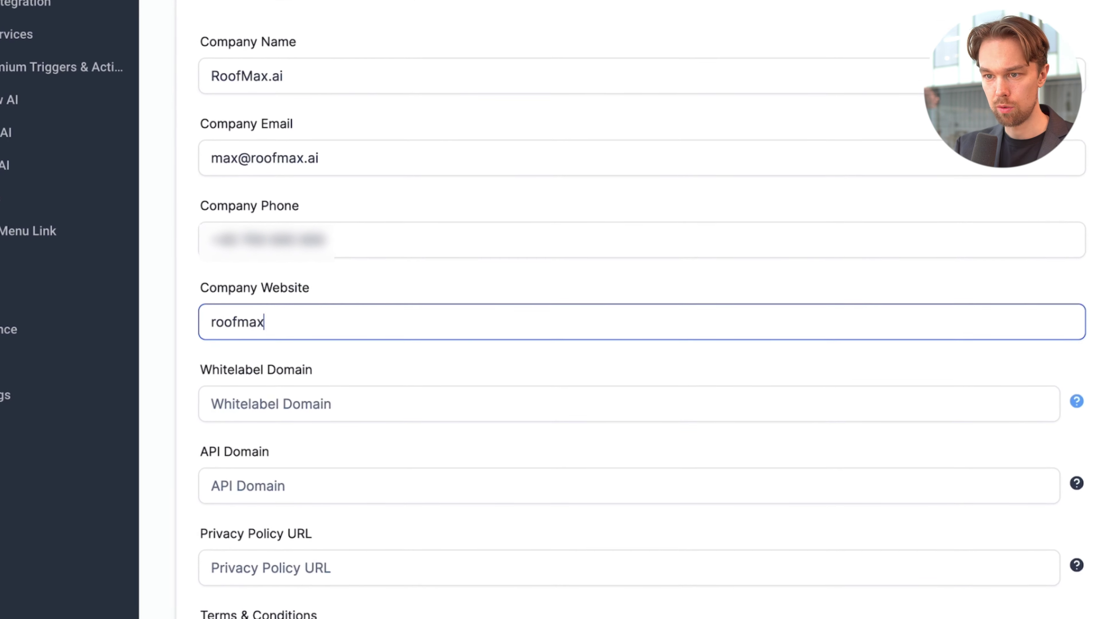
{"action": "key", "text": "Tab"}
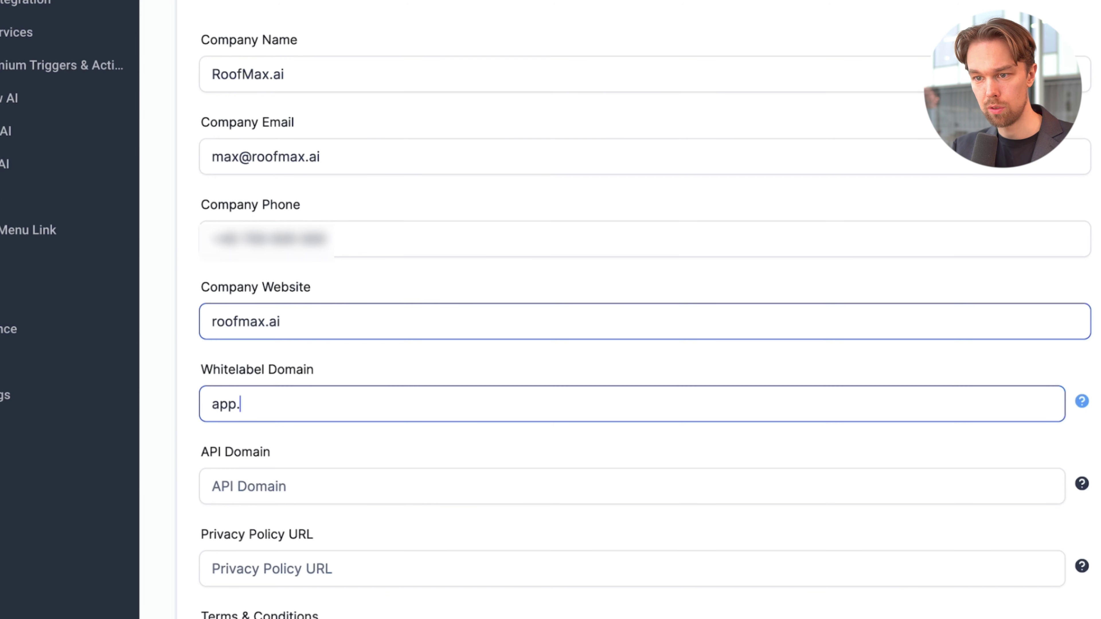
{"action": "type", "text": "app.roofmax.ai"}
{"action": "left_click", "coordinate": [273, 486]}
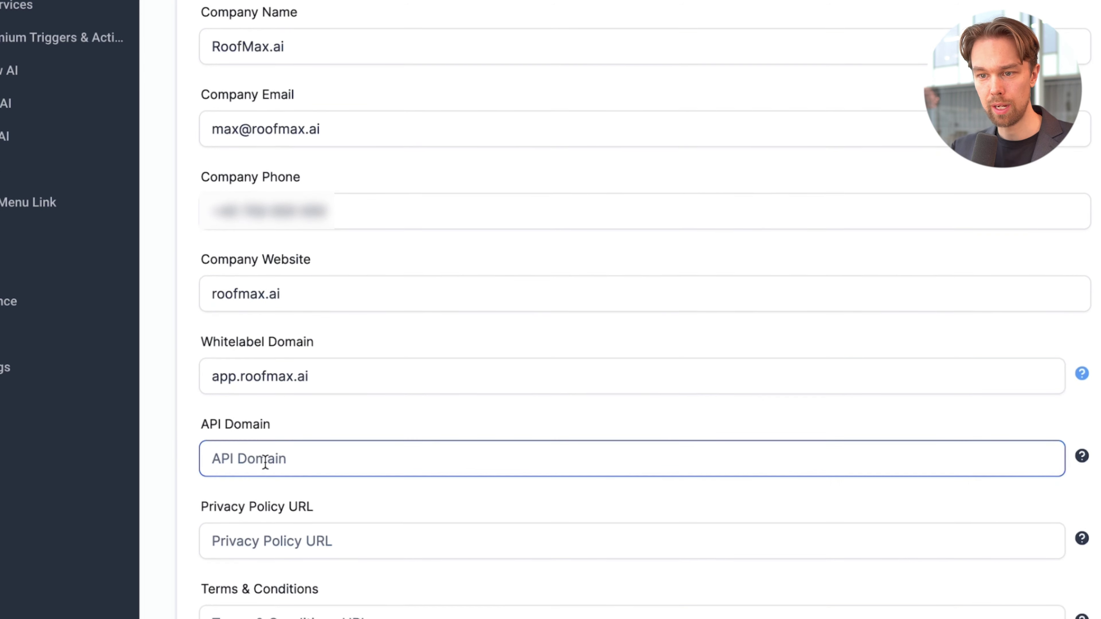
{"action": "left_click", "coordinate": [1078, 415]}
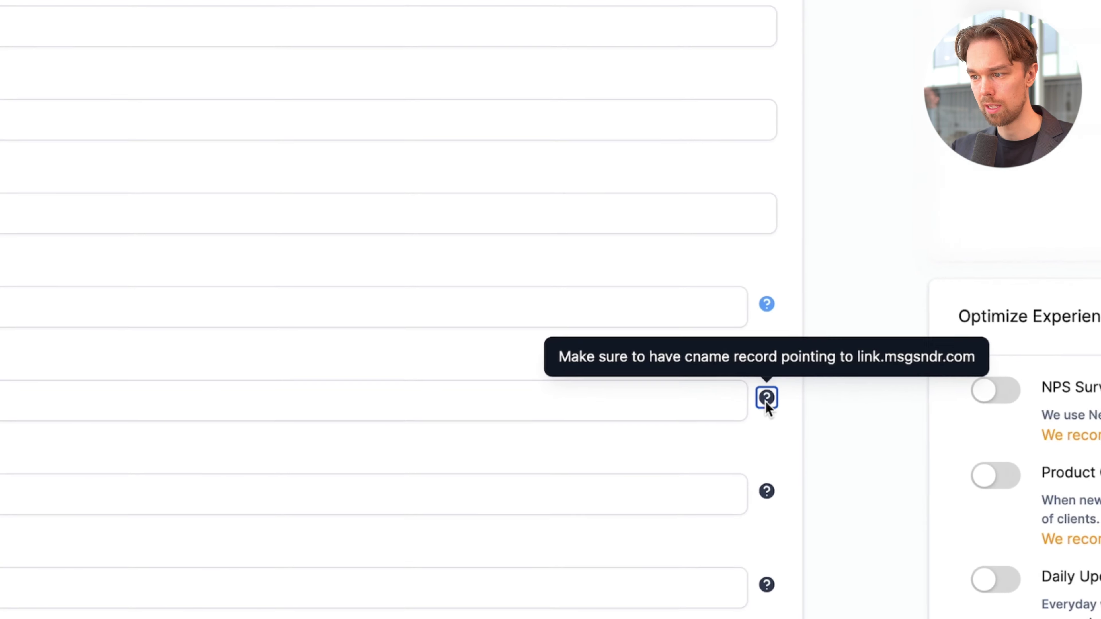
{"action": "mouse_move", "coordinate": [758, 392]}
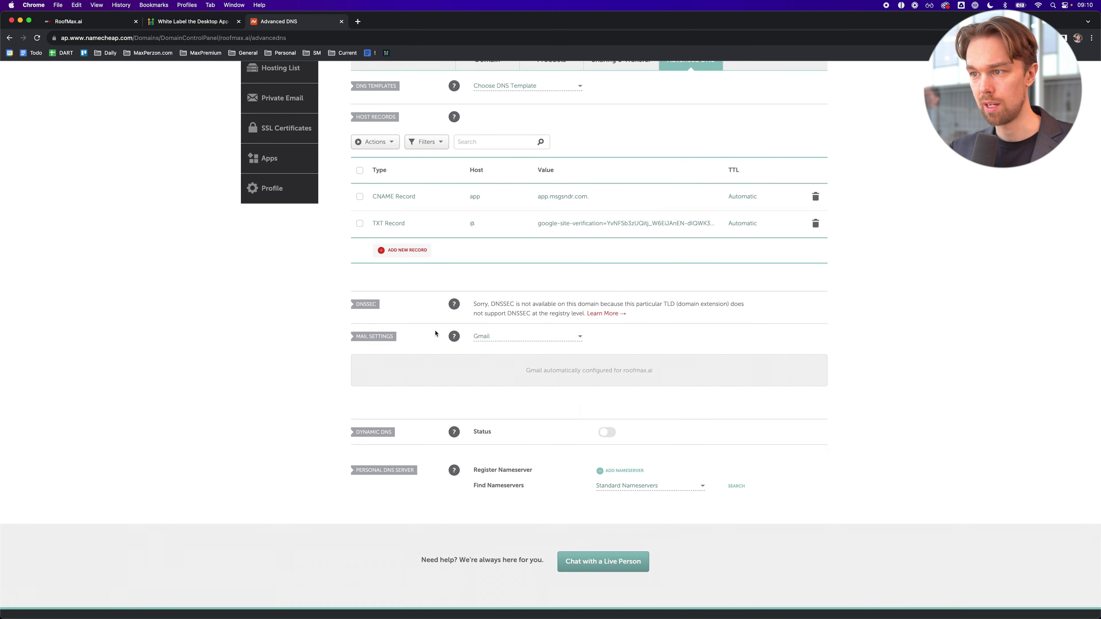
Add and save a roofmax.ai CNAME record with host link pointing to link.msgsndr.com.
{"action": "left_click", "coordinate": [392, 248]}
{"action": "scroll", "coordinate": [408, 255], "scroll_direction": "down", "scroll_amount": 2}
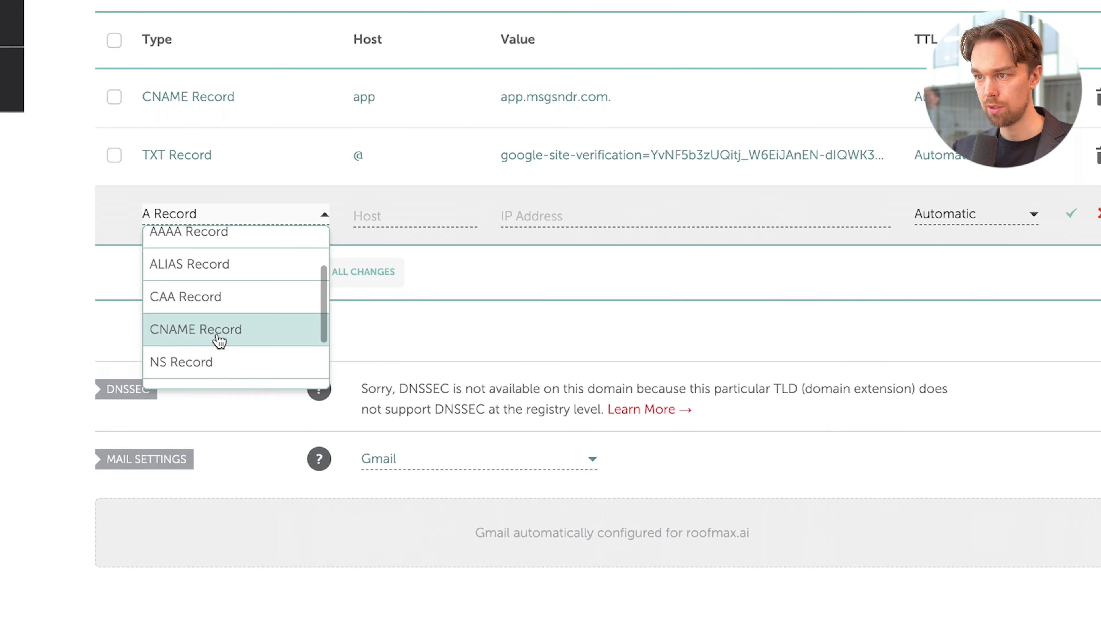
{"action": "left_click", "coordinate": [408, 255]}
{"action": "left_click", "coordinate": [389, 220]}
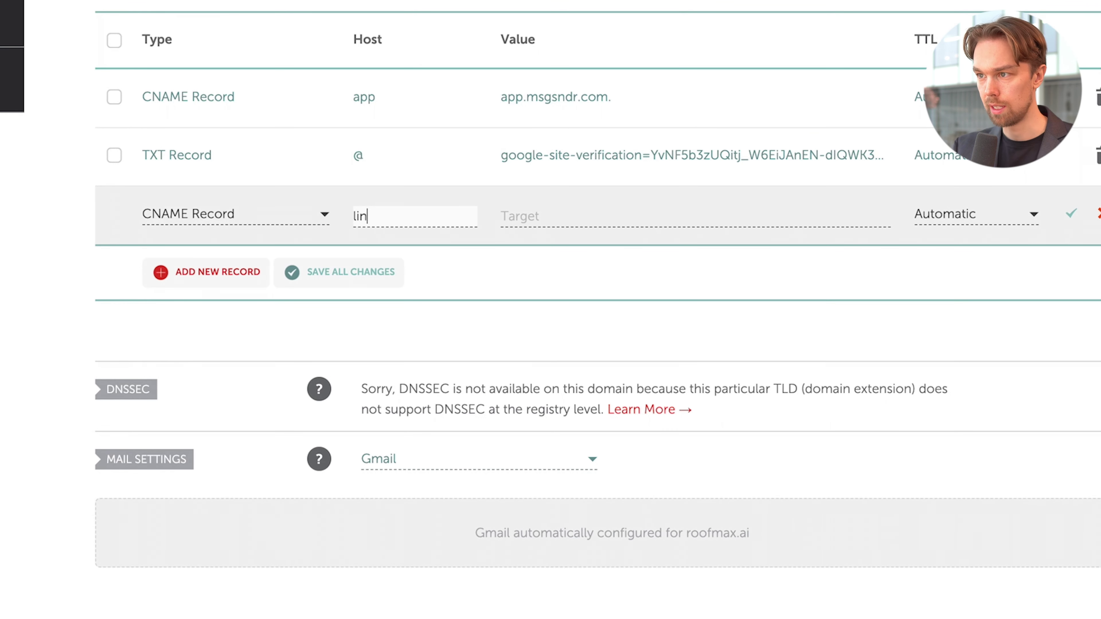
{"action": "left_click", "coordinate": [542, 216]}
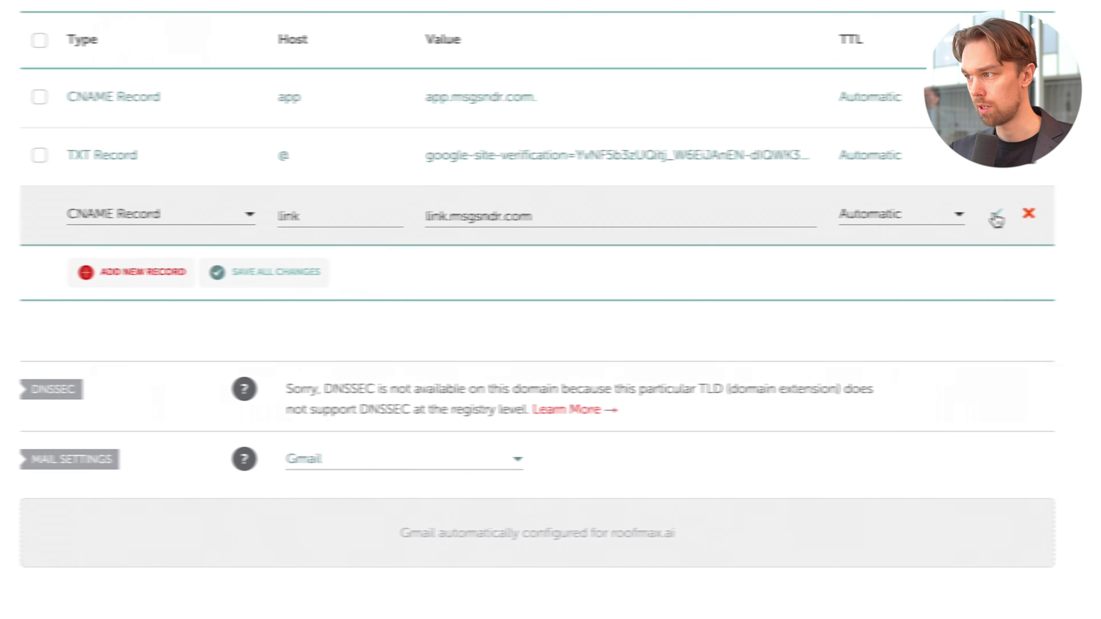
{"action": "left_click", "coordinate": [1068, 216]}
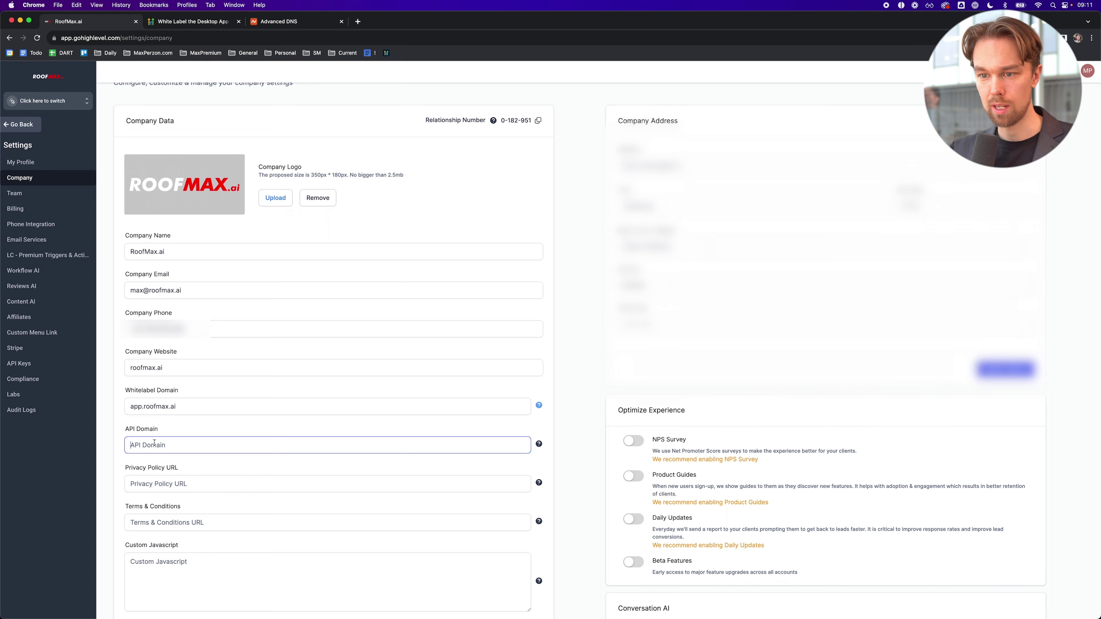
Set the company API domain to link.roofmax.ai.
{"action": "type", "text": "link.roofmax.ai"}
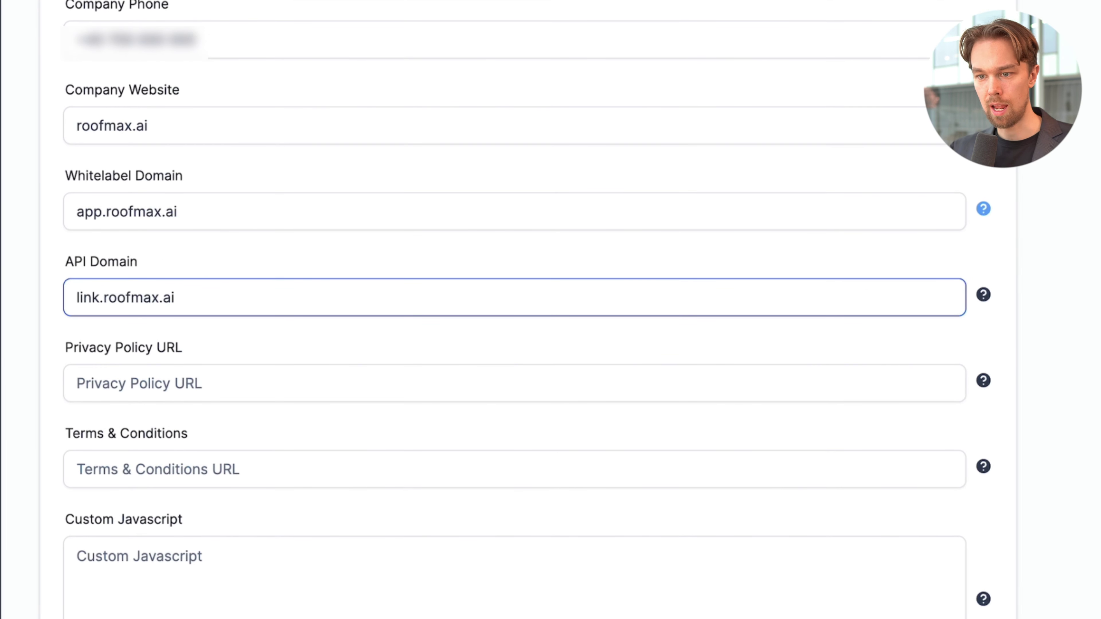
{"action": "scroll", "coordinate": [190, 477], "scroll_direction": "down", "scroll_amount": 1}
{"action": "left_click", "coordinate": [190, 465]}
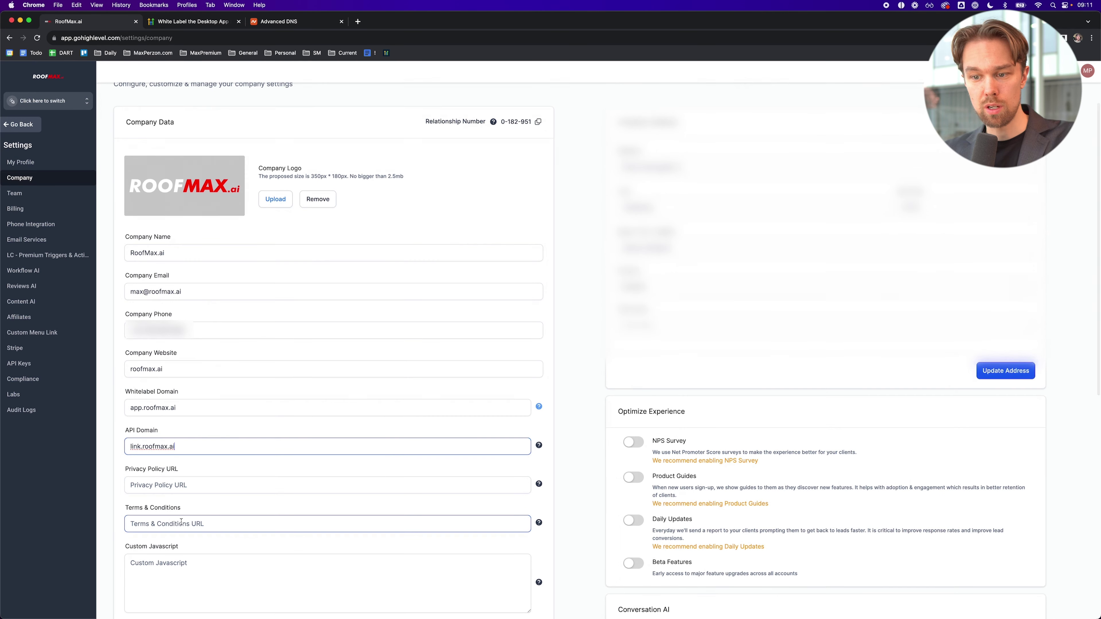
{"action": "scroll", "coordinate": [182, 523], "scroll_direction": "down", "scroll_amount": 5}
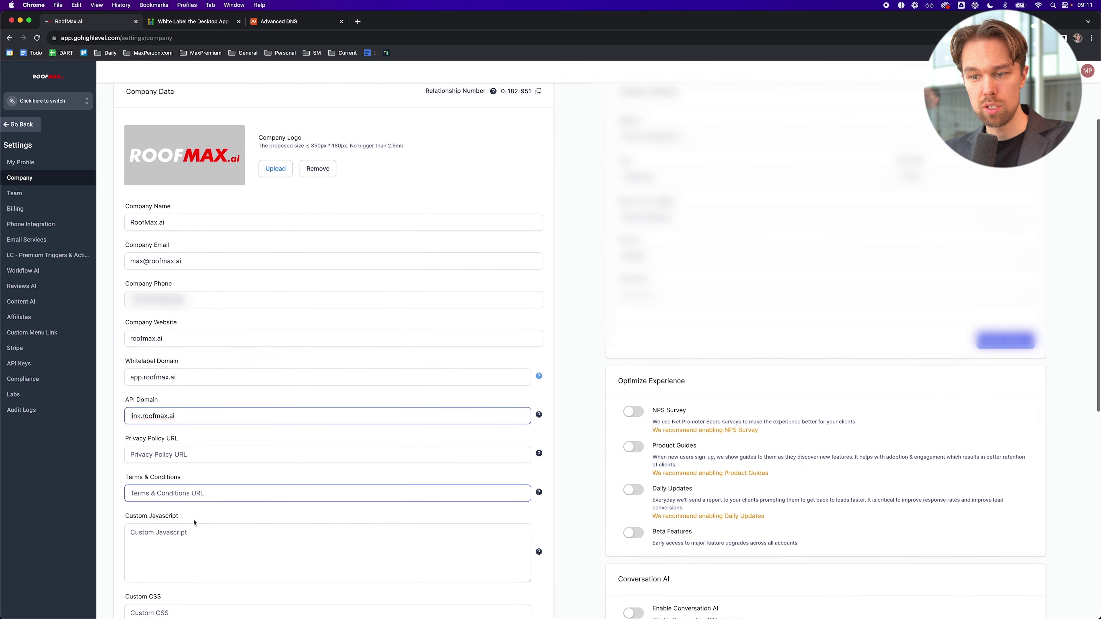
{"action": "scroll", "coordinate": [212, 510], "scroll_direction": "down", "scroll_amount": 5}
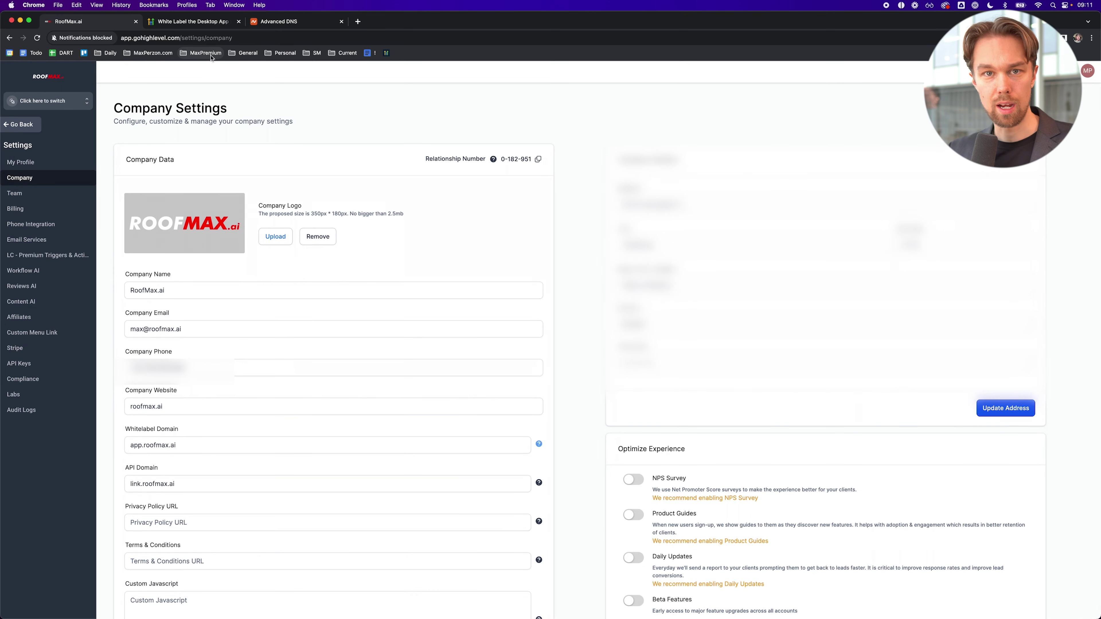
Load app.roofmax.ai in the browser's address bar.
{"action": "left_click", "coordinate": [223, 40]}
{"action": "type", "text": "app."}
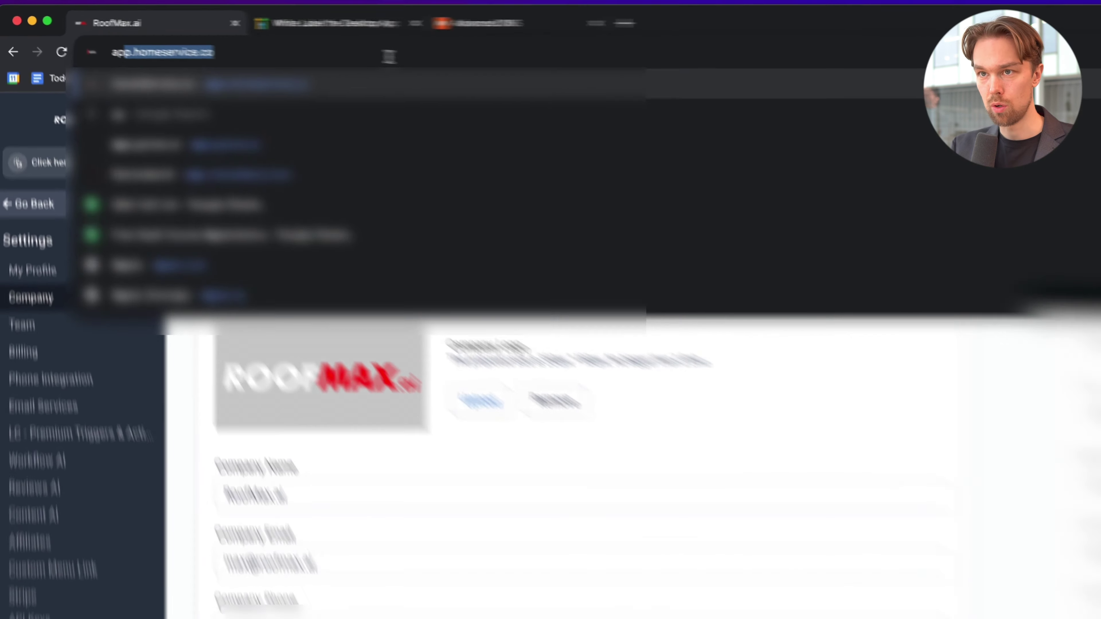
{"action": "type", "text": "roofmax.ai"}
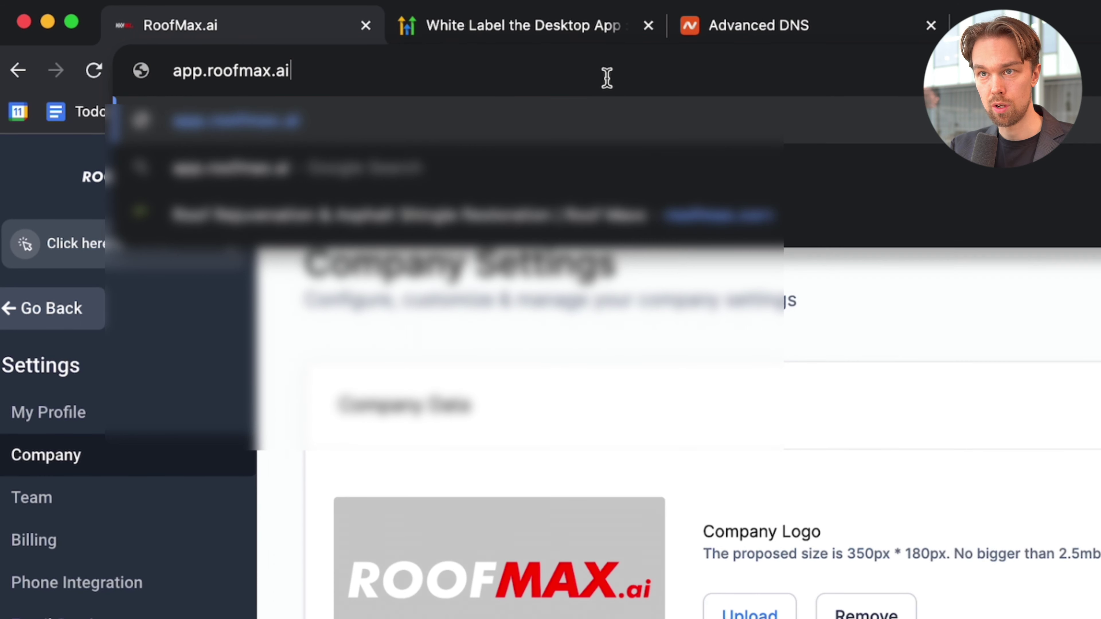
{"action": "key", "text": "Return"}
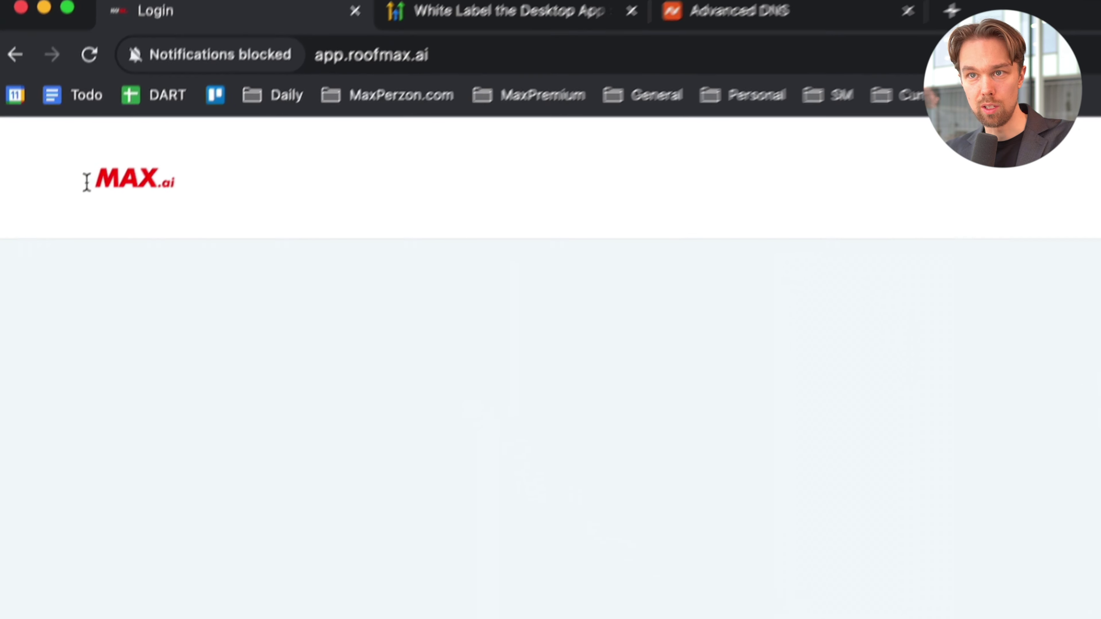
Confirm the agency dashboard loads under app.roofmax.ai by highlighting roofmax in the address bar.
{"action": "left_click_drag", "start_coordinate": [87, 182], "coordinate": [44, 182]}
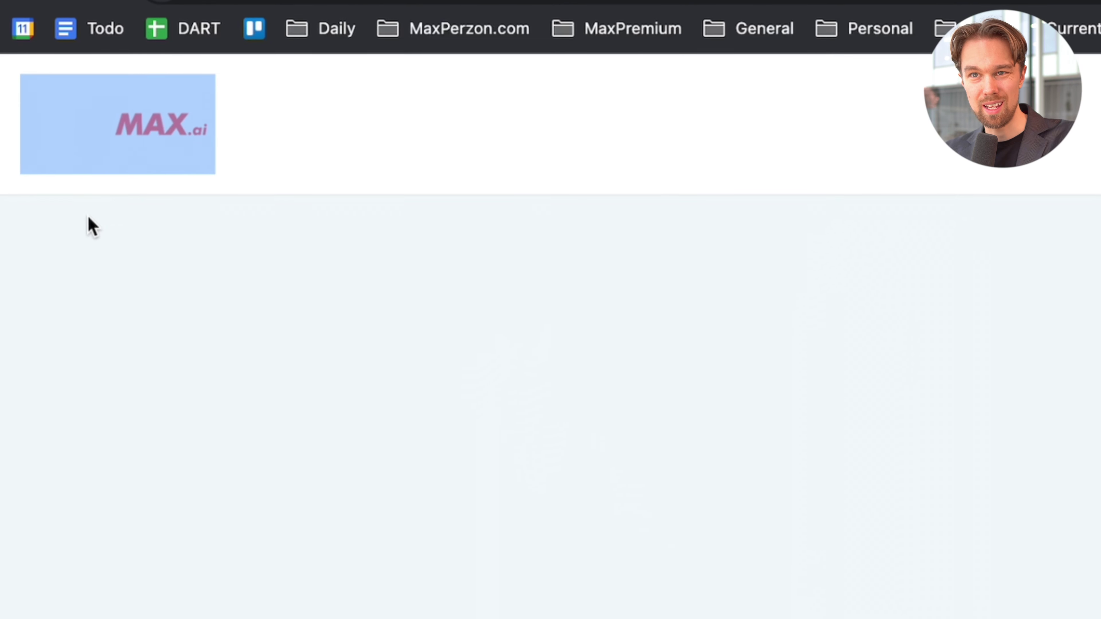
{"action": "left_click", "coordinate": [72, 266]}
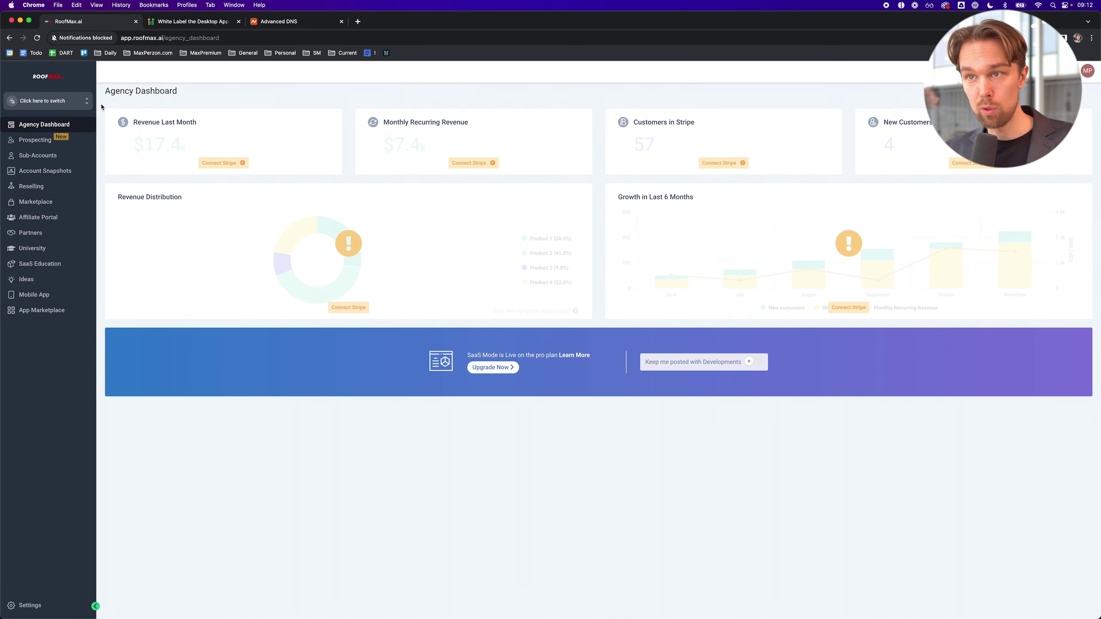
{"action": "double_click", "coordinate": [153, 38]}
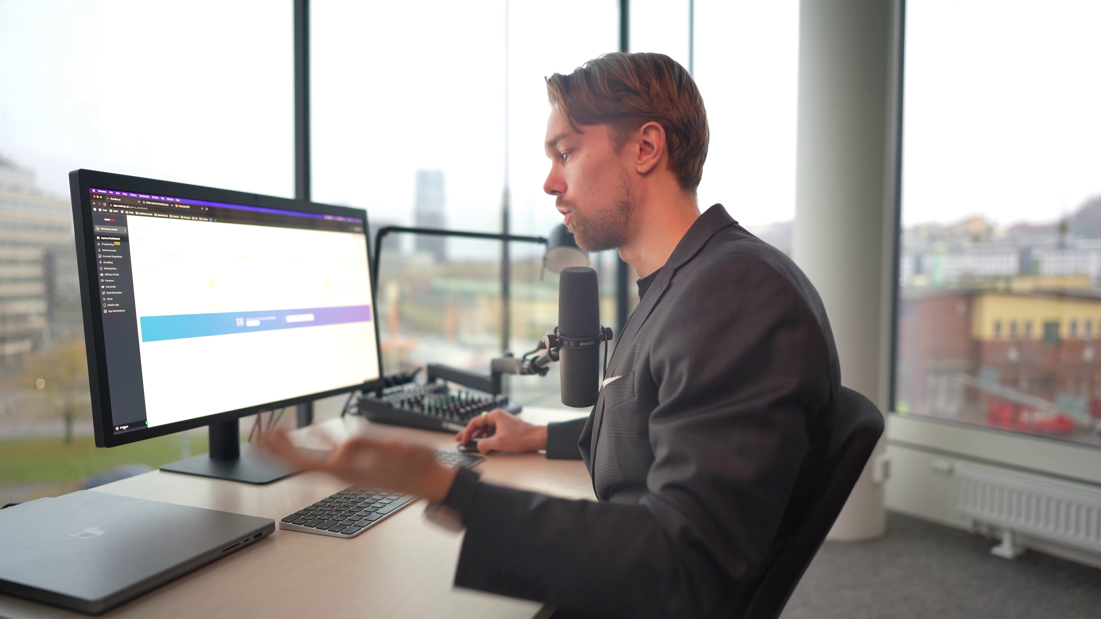
Switch the agency to the LeadConnector Phone System, auto-linking all new sub-accounts.
{"action": "left_click", "coordinate": [29, 605]}
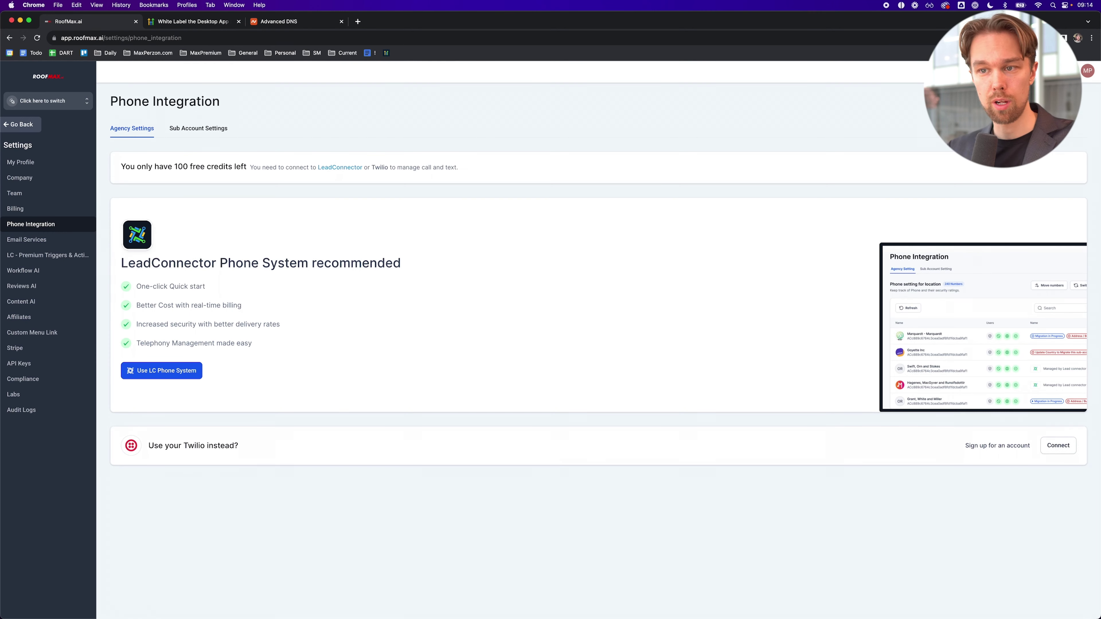
{"action": "left_click", "coordinate": [391, 270]}
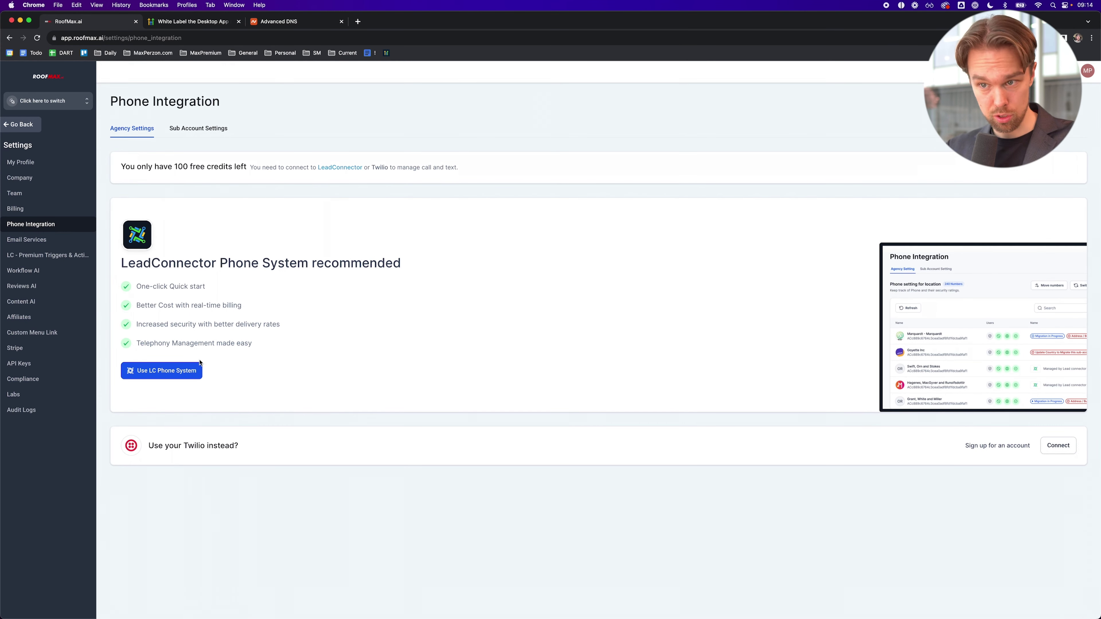
{"action": "left_click", "coordinate": [186, 372]}
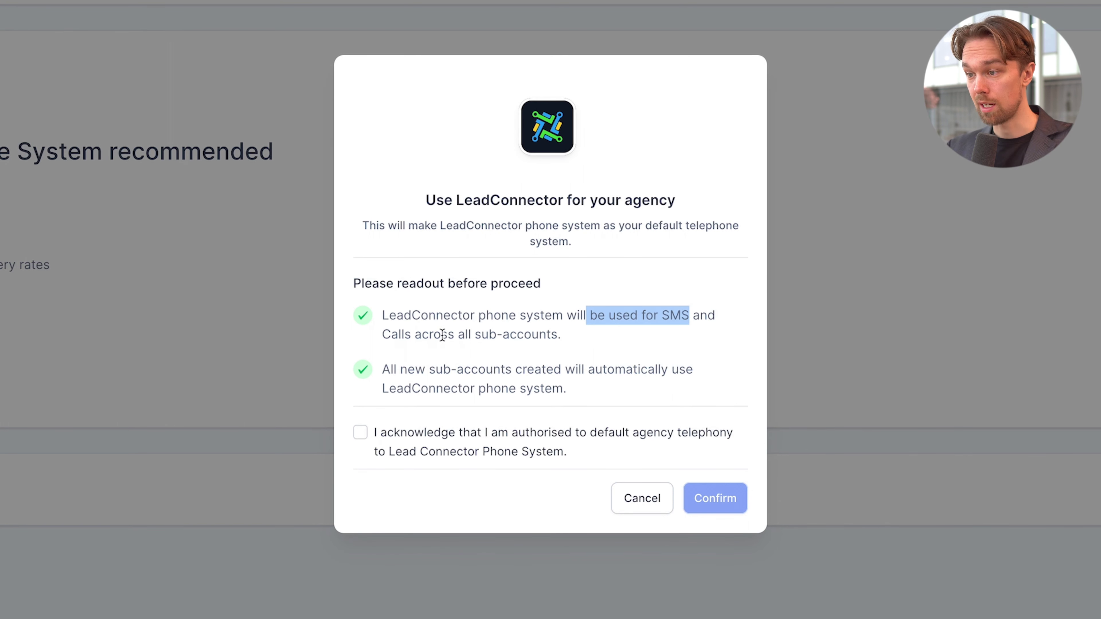
{"action": "left_click_drag", "start_coordinate": [442, 335], "coordinate": [537, 340]}
{"action": "left_click_drag", "start_coordinate": [400, 370], "coordinate": [414, 370]}
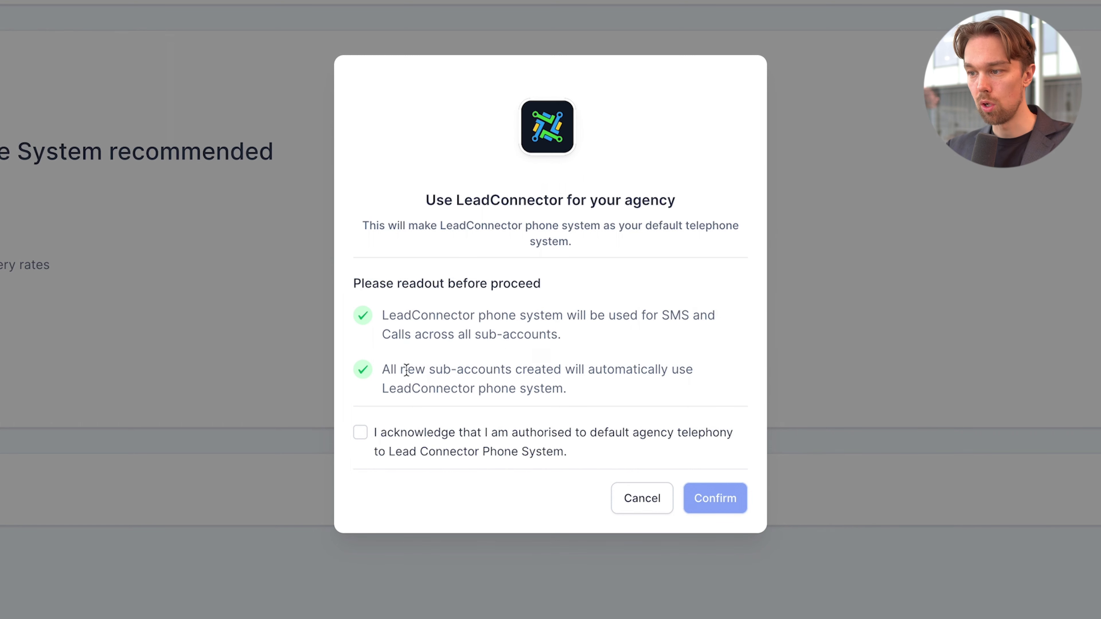
{"action": "left_click_drag", "start_coordinate": [611, 378], "coordinate": [615, 386]}
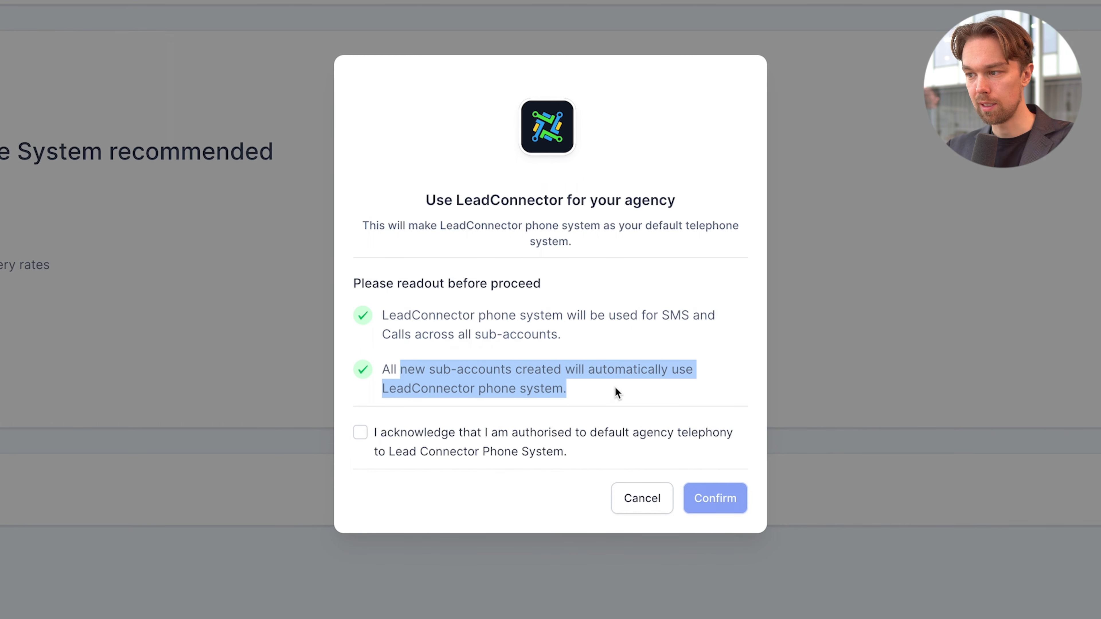
{"action": "left_click", "coordinate": [560, 393]}
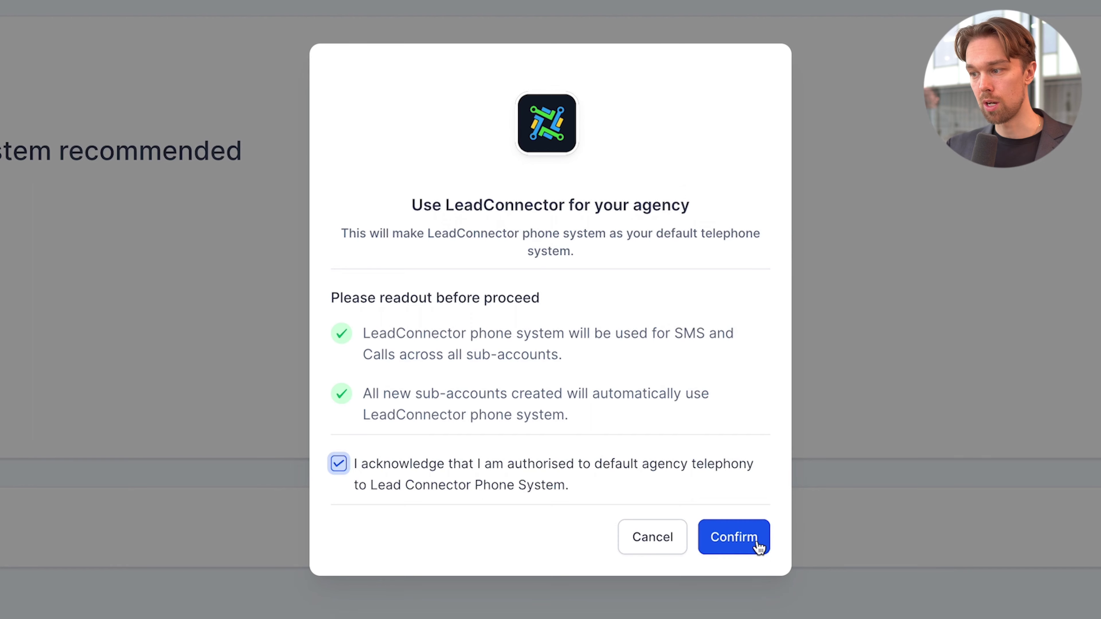
{"action": "left_click", "coordinate": [758, 542]}
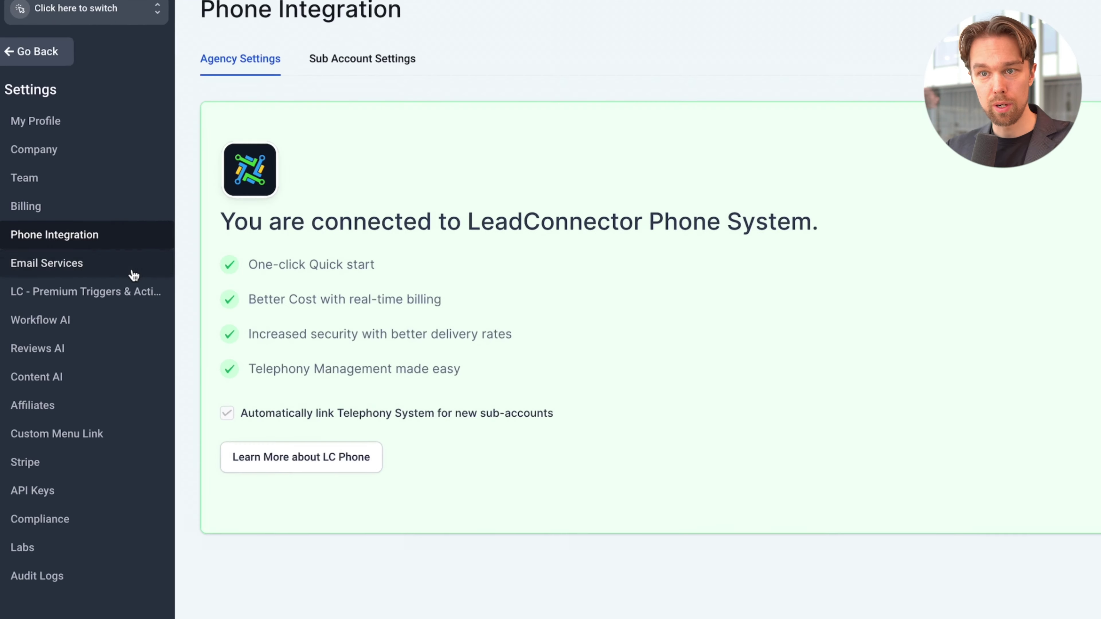
Open Email Services settings and read its deliverability and brand credibility notes on dedicated domains.
{"action": "left_click", "coordinate": [131, 274]}
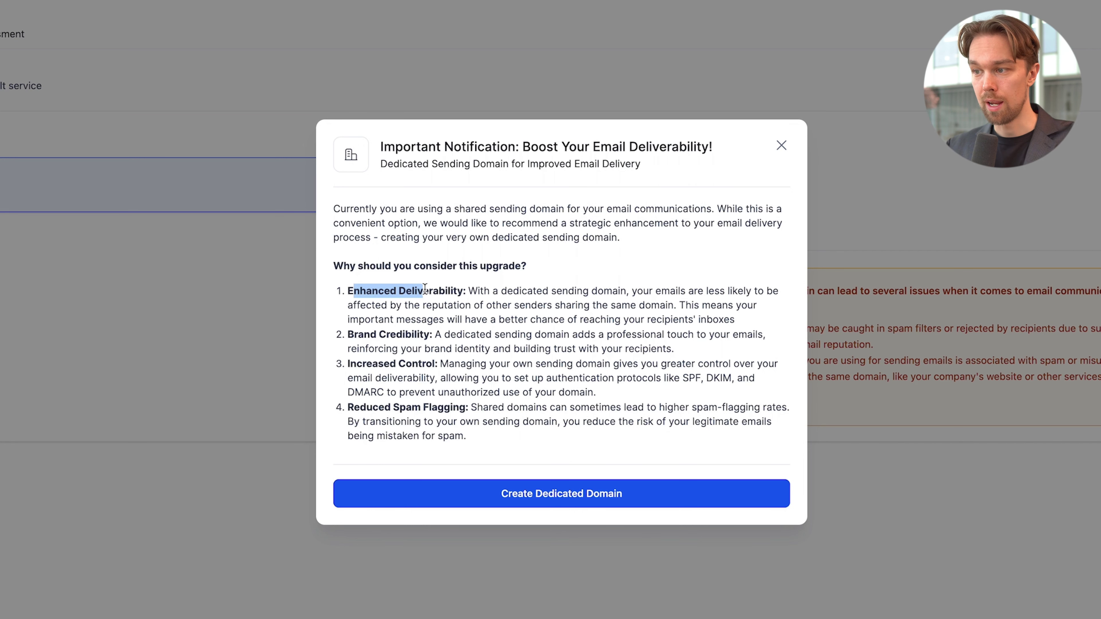
{"action": "left_click", "coordinate": [365, 347]}
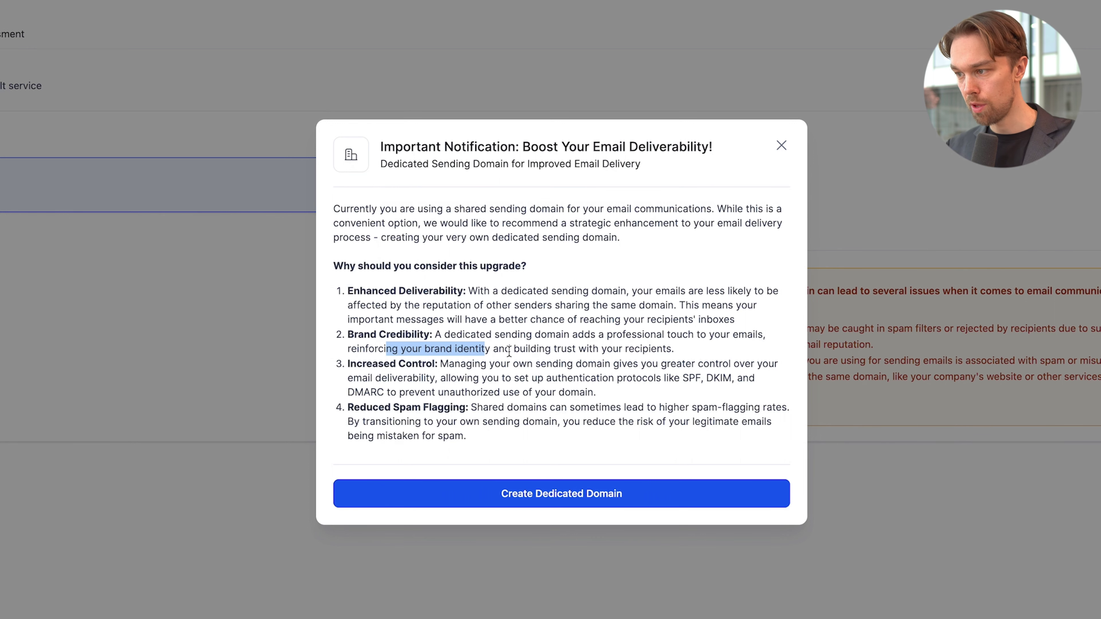
{"action": "left_click", "coordinate": [486, 376]}
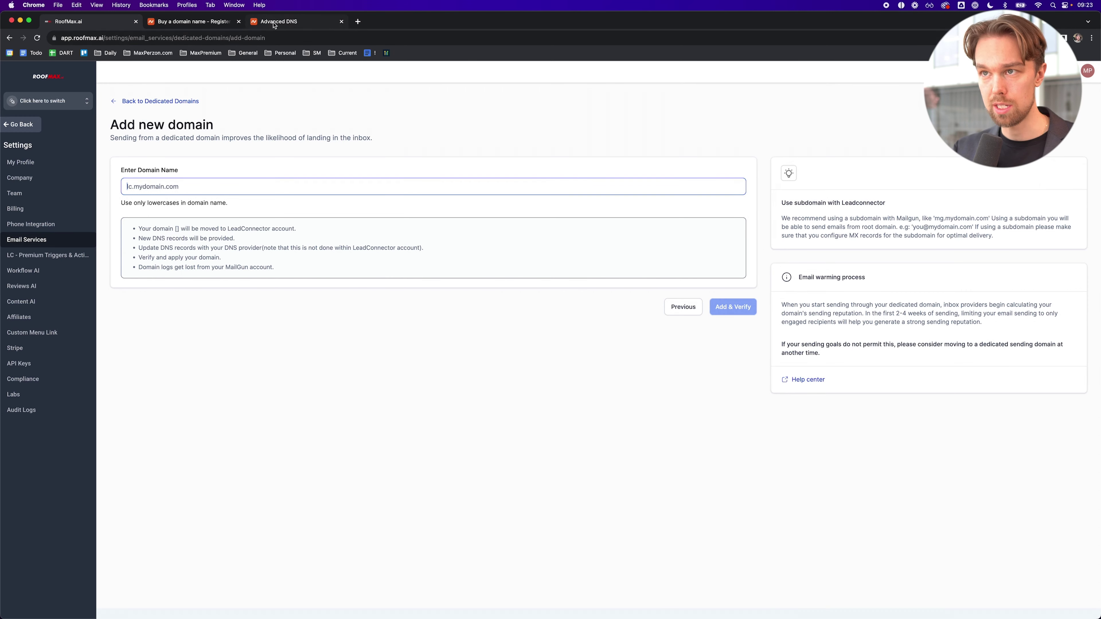
Search for and buy roofmax.email on Namecheap for $5.16, then open its management page.
{"action": "left_click", "coordinate": [172, 23]}
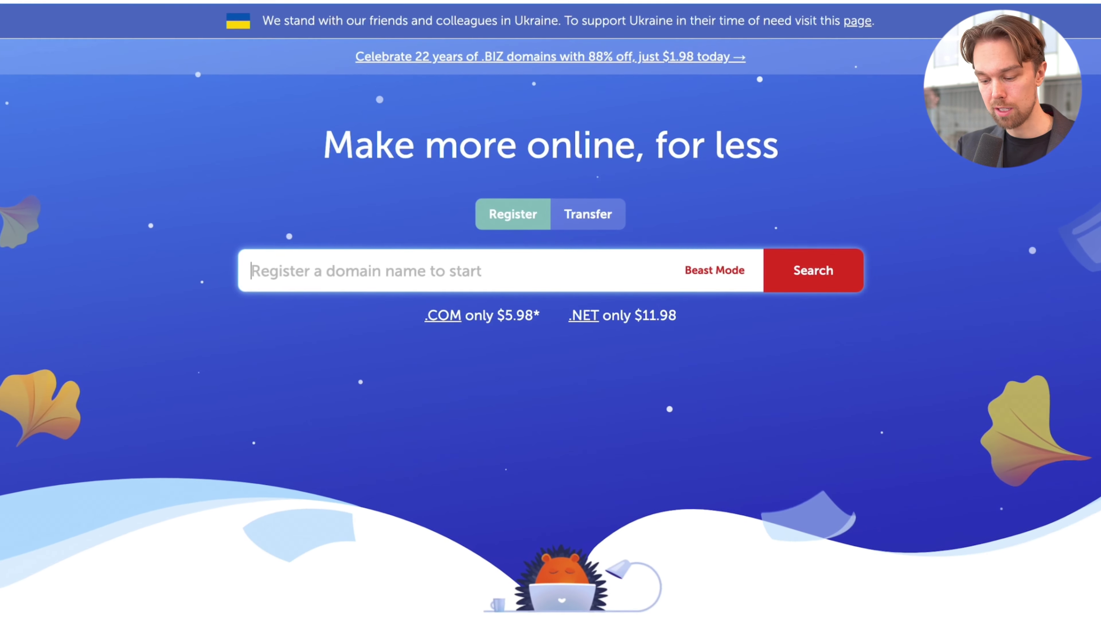
{"action": "type", "text": "roofmax.email"}
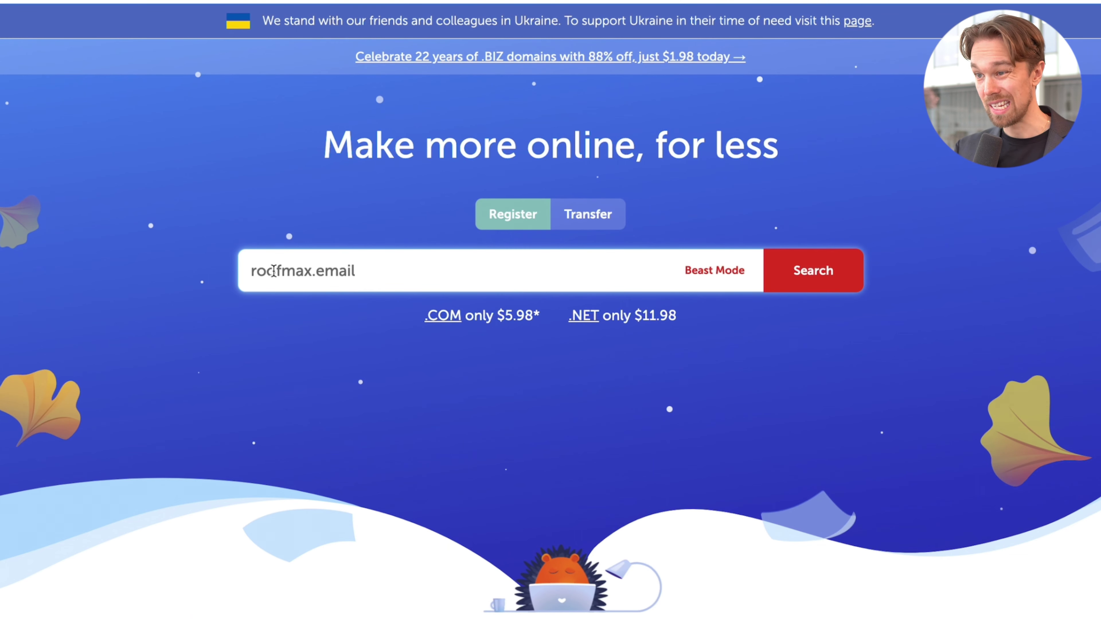
{"action": "left_click", "coordinate": [811, 279]}
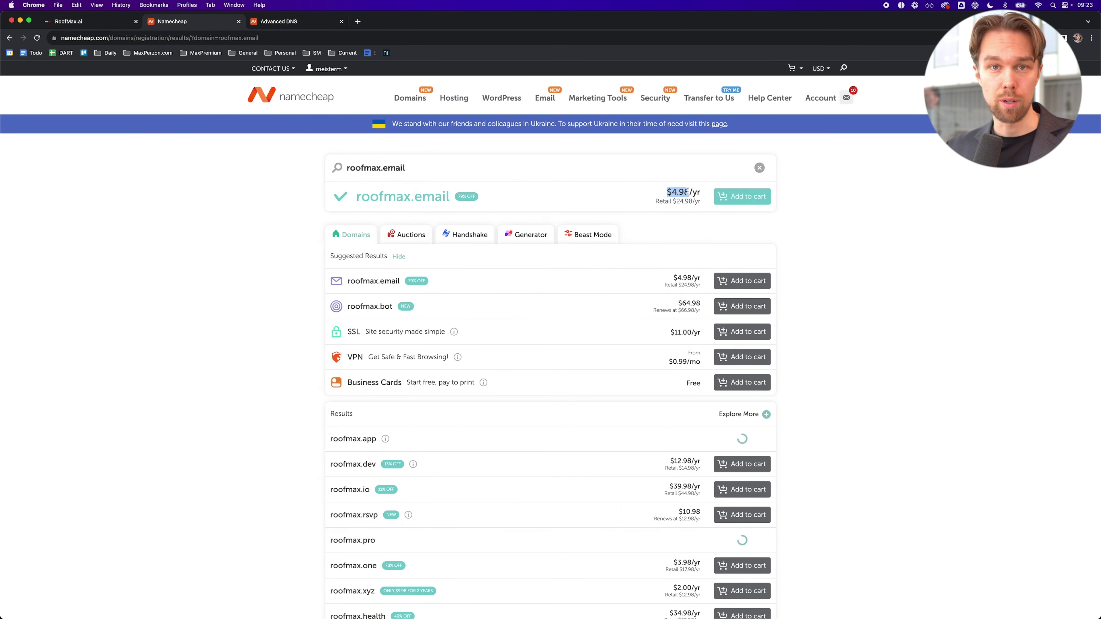
{"action": "left_click", "coordinate": [742, 197]}
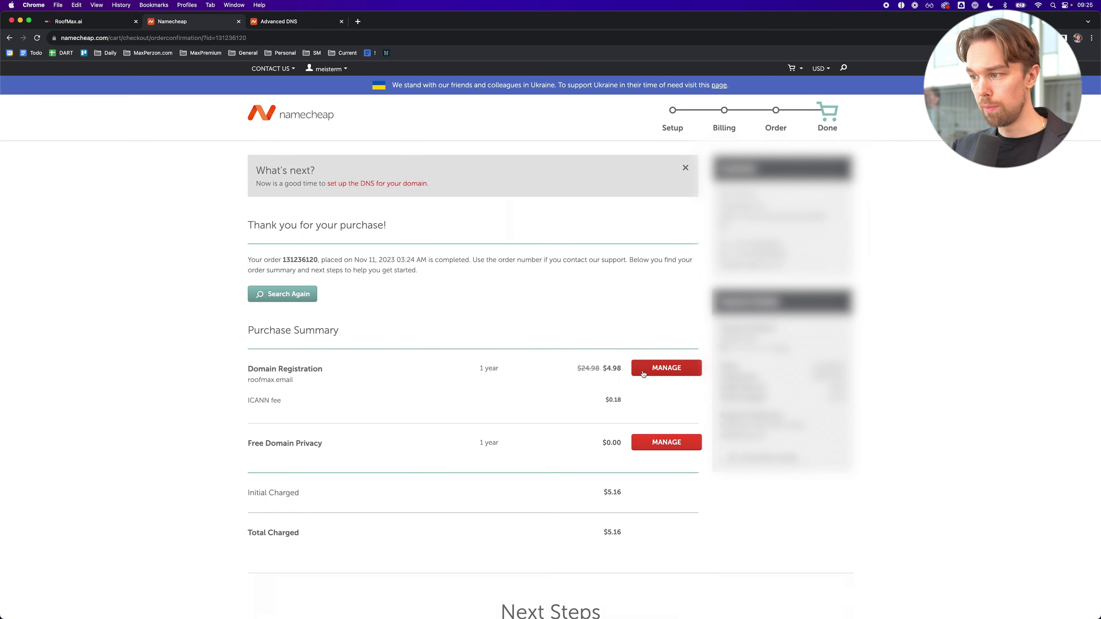
{"action": "left_click", "coordinate": [647, 373]}
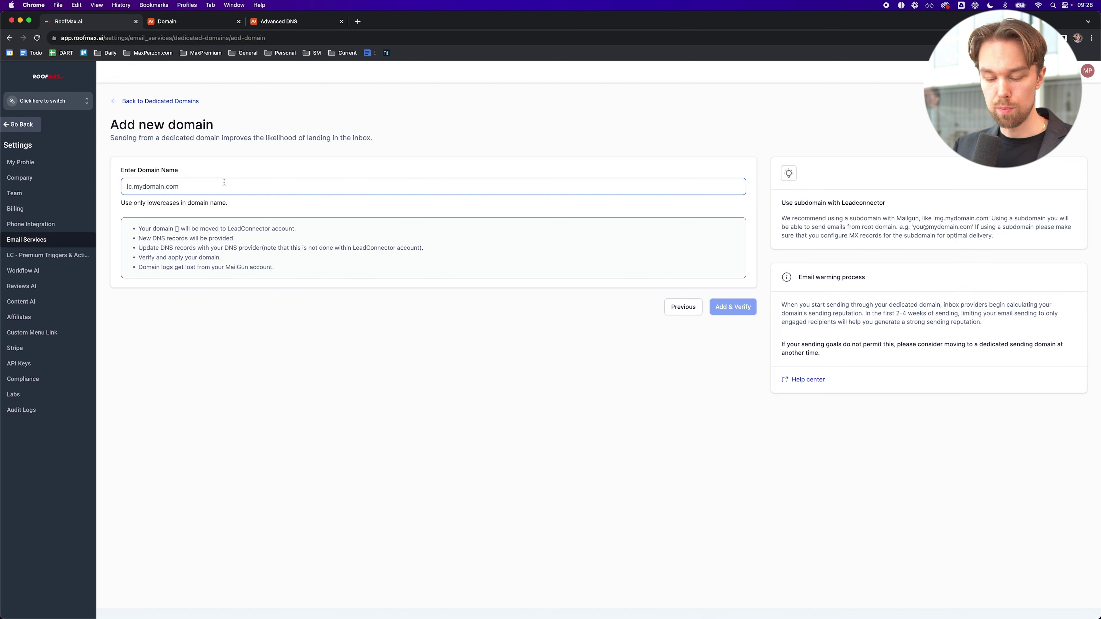
Add roofmax.email as the sending domain and continue to its DNS records.
{"action": "type", "text": "roofmax.a"}
{"action": "type", "text": "mail"}
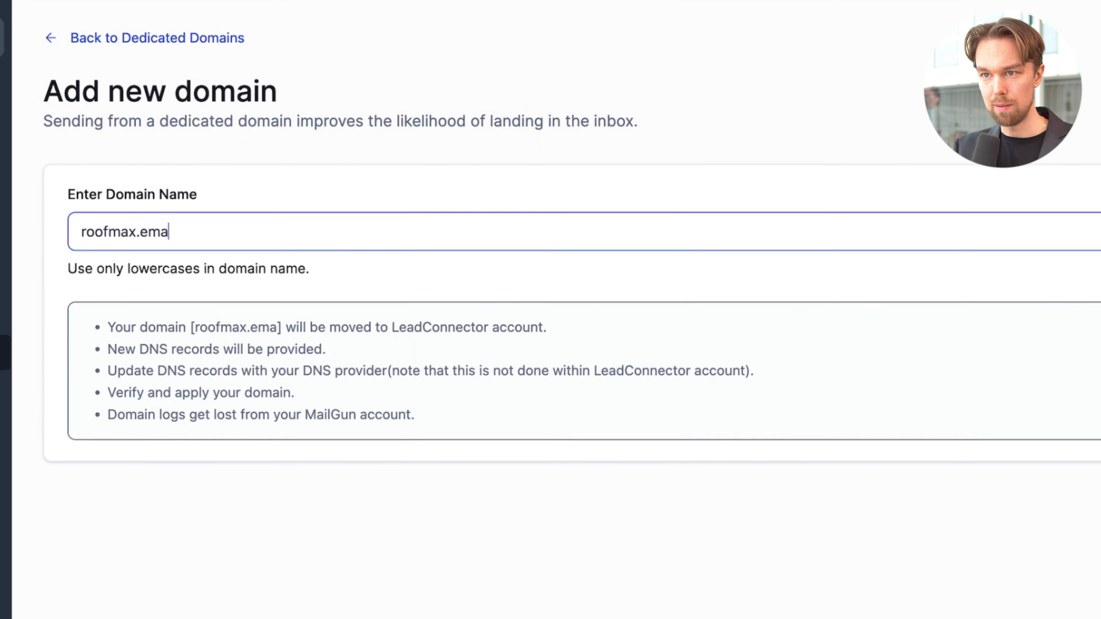
{"action": "left_click", "coordinate": [682, 376]}
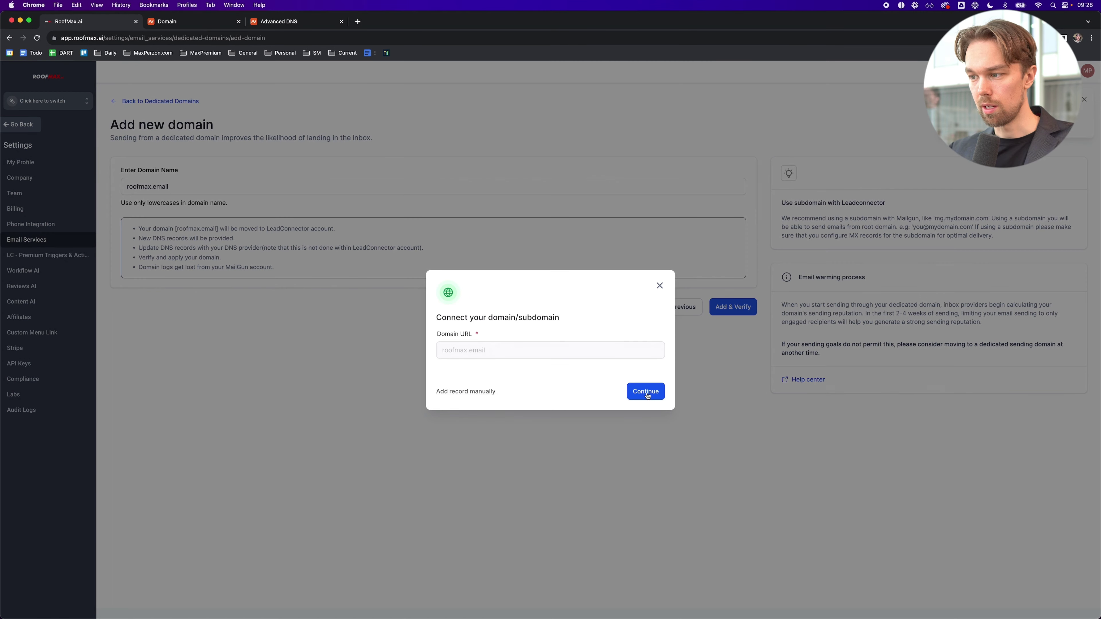
{"action": "left_click", "coordinate": [646, 392]}
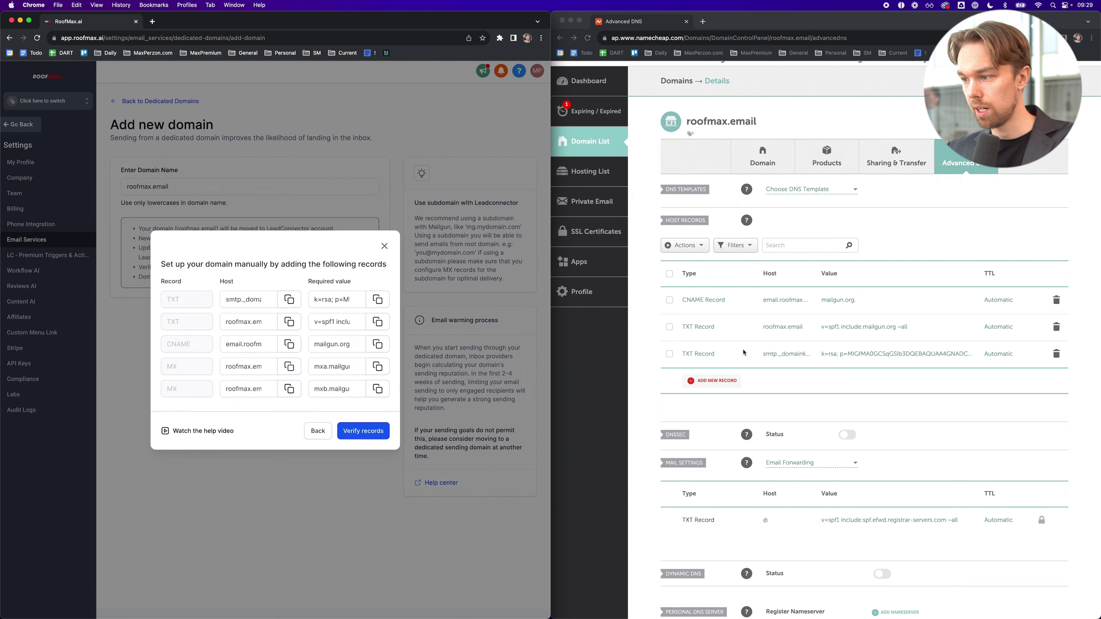
Set the domain's Namecheap mail settings to Custom MX and verify its DNS records.
{"action": "scroll", "coordinate": [762, 356], "scroll_direction": "down", "scroll_amount": 1}
{"action": "scroll", "coordinate": [776, 373], "scroll_direction": "down", "scroll_amount": 1}
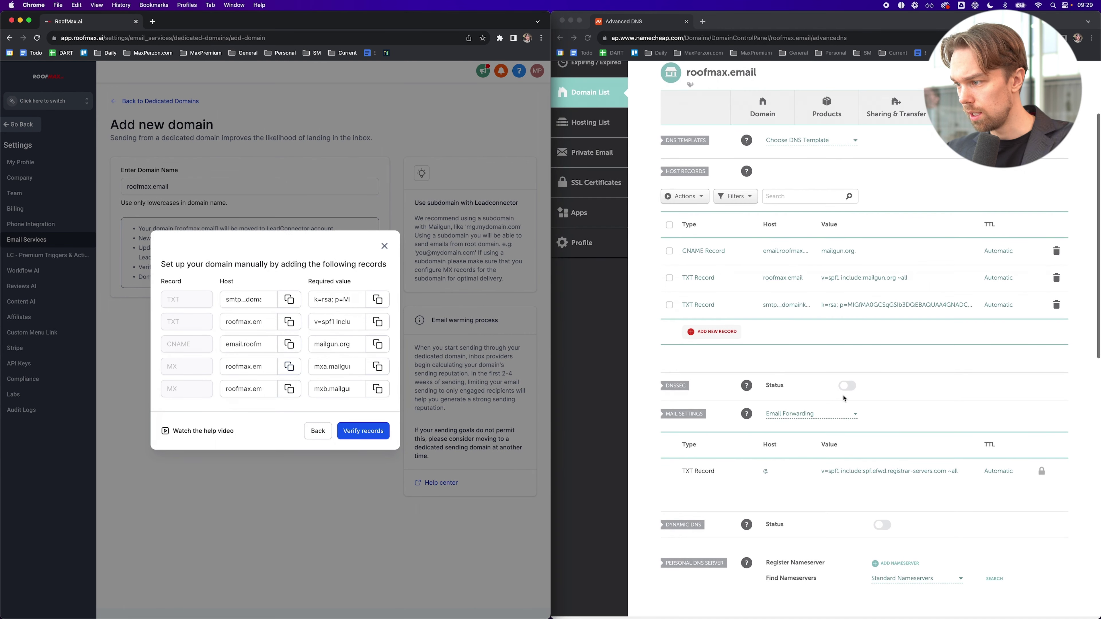
{"action": "left_click", "coordinate": [814, 414]}
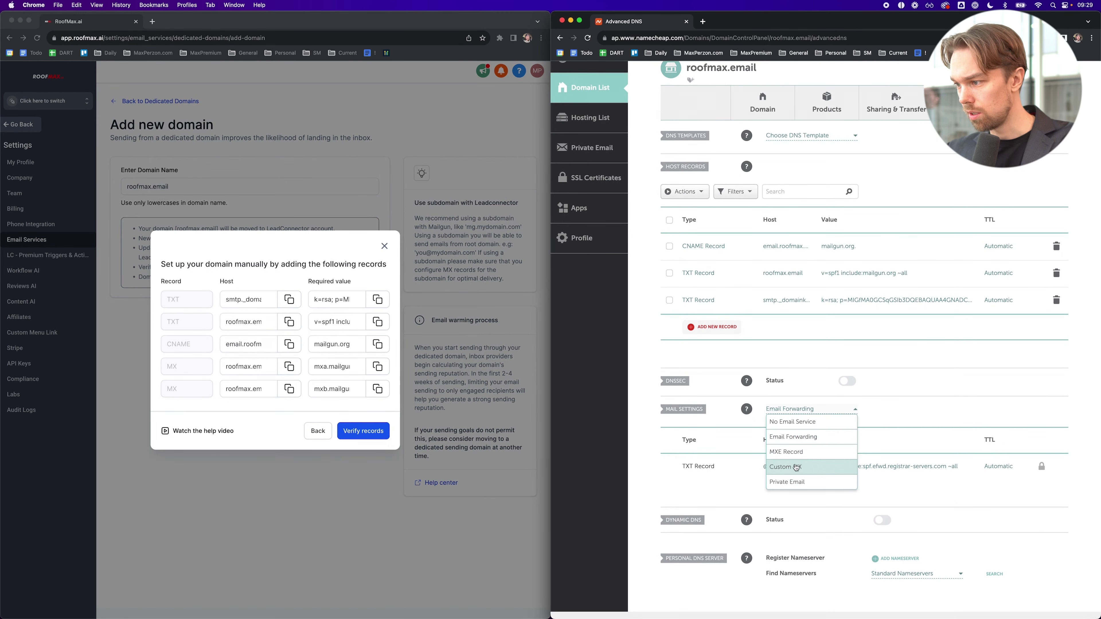
{"action": "left_click", "coordinate": [796, 468]}
{"action": "scroll", "coordinate": [811, 434], "scroll_direction": "down", "scroll_amount": 1}
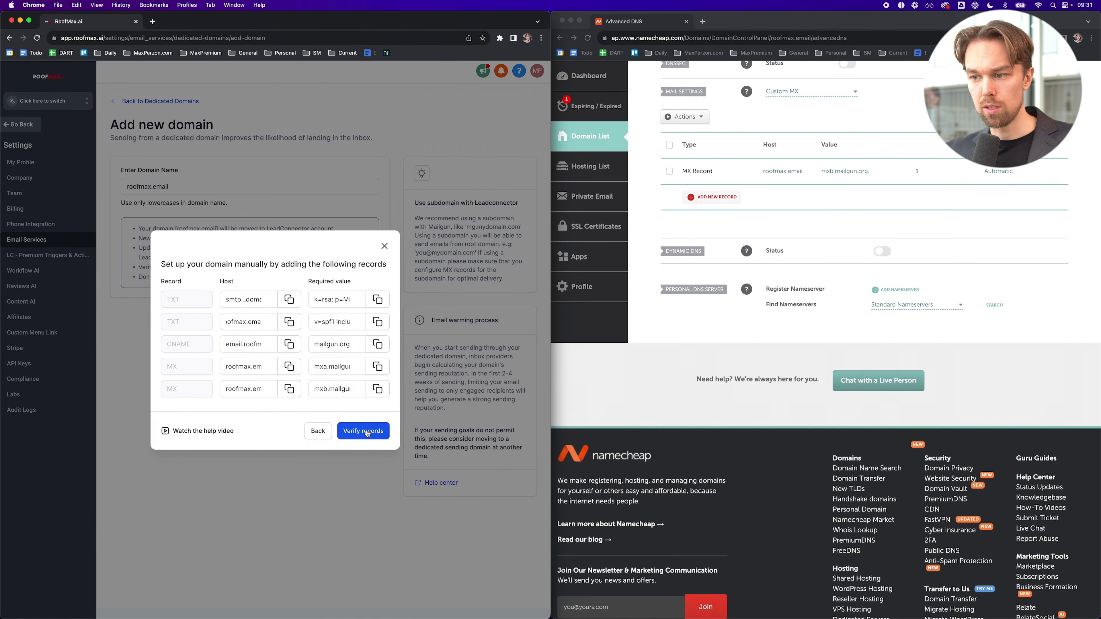
{"action": "left_click", "coordinate": [367, 432]}
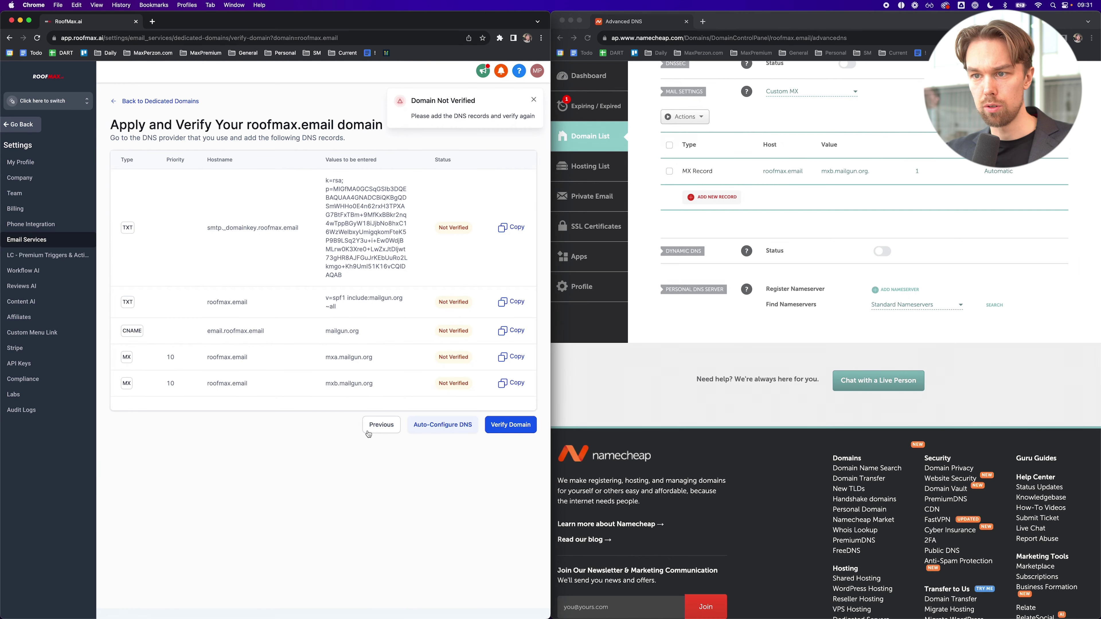
{"action": "key", "text": "ctrl+alt+Return"}
{"action": "left_click", "coordinate": [1051, 425]}
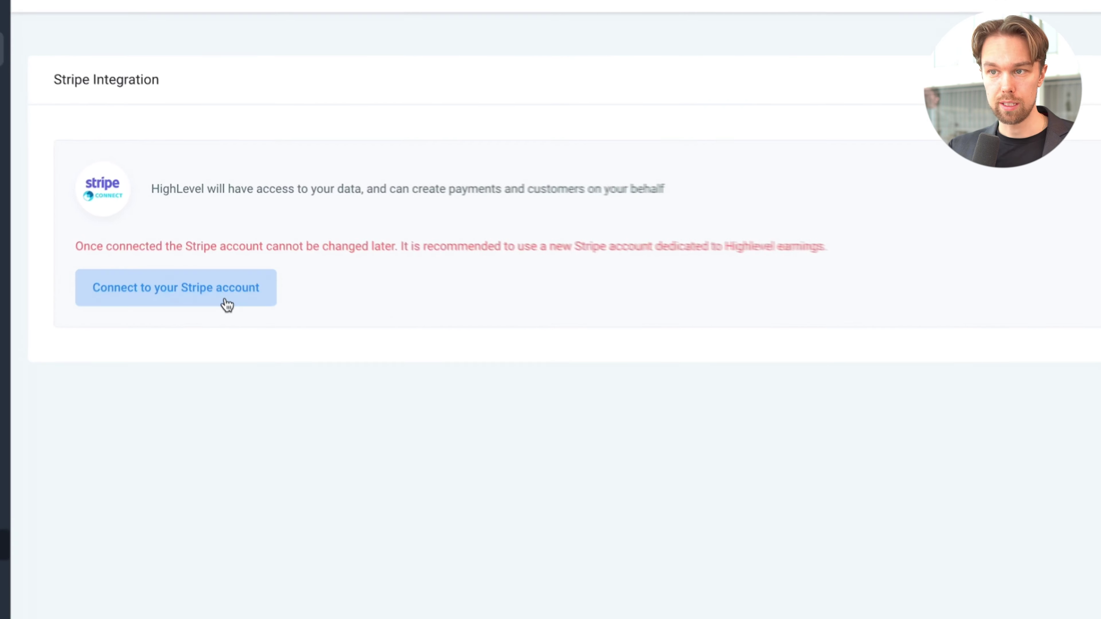
Start connecting a Stripe account to the agency from Stripe Integration.
{"action": "left_click", "coordinate": [204, 225]}
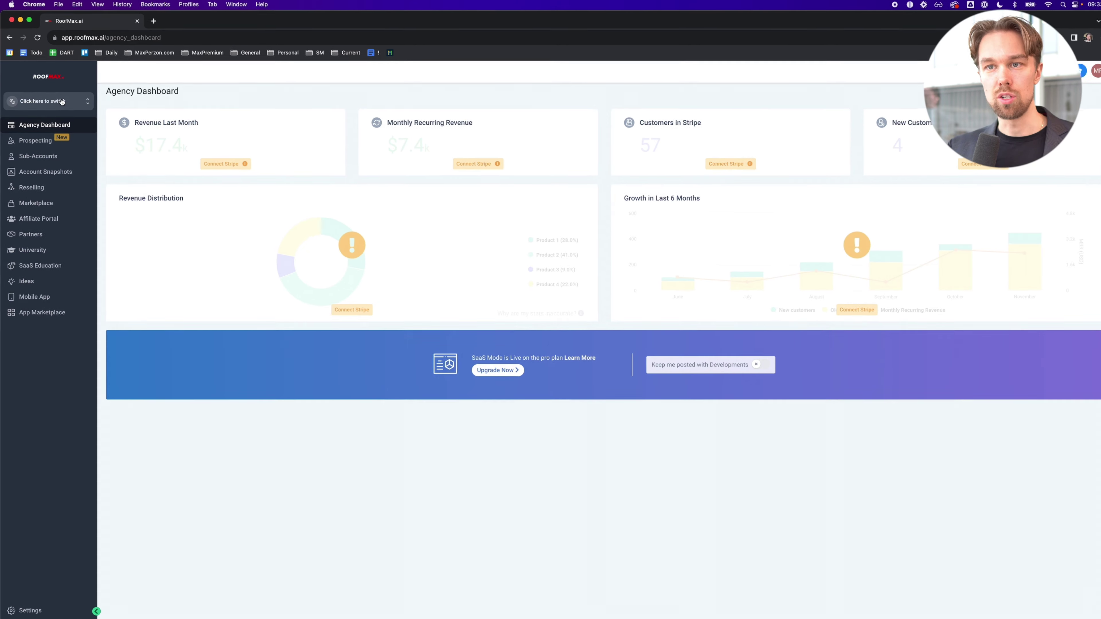
From the Sub-Accounts client list, create the RoofMax.ai sub-account by entering its details manually.
{"action": "left_click", "coordinate": [43, 101]}
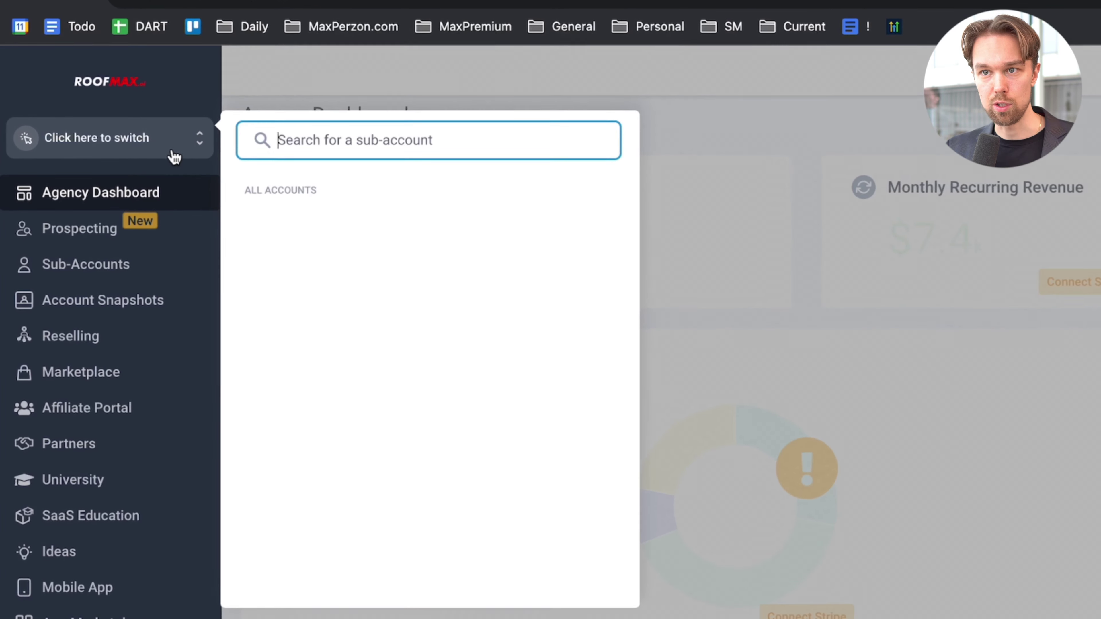
{"action": "left_click", "coordinate": [148, 130]}
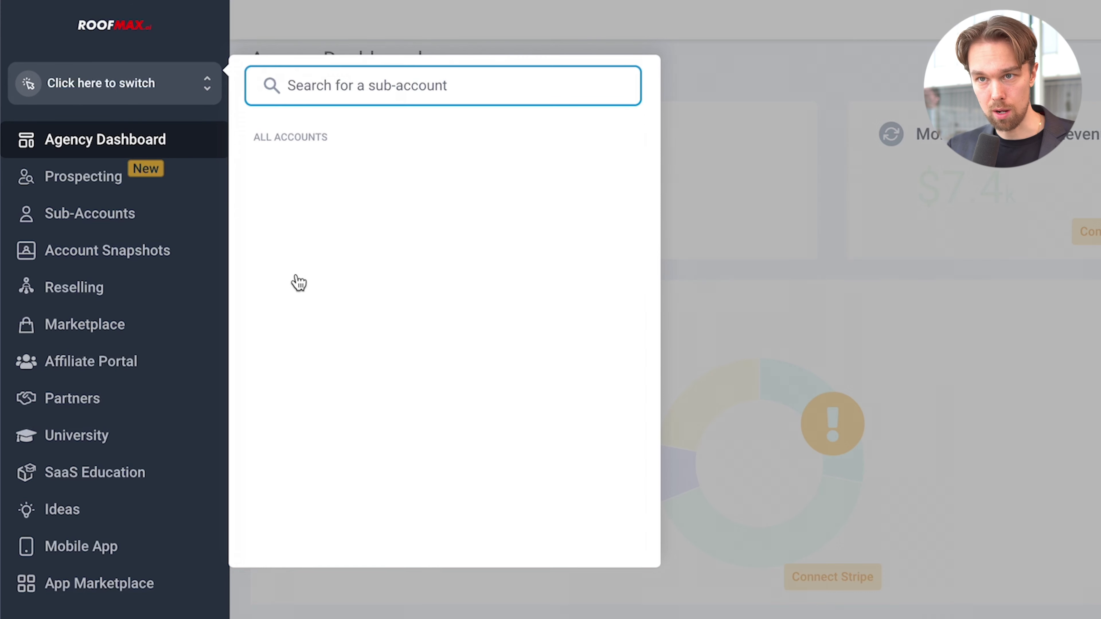
{"action": "left_click", "coordinate": [155, 215]}
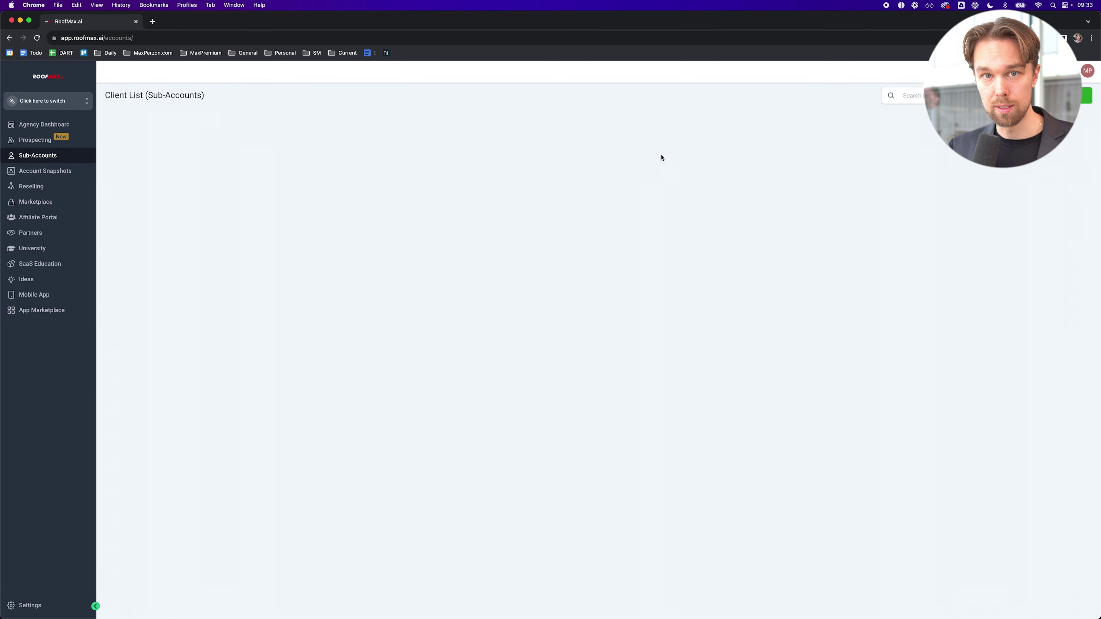
{"action": "left_click", "coordinate": [1058, 97]}
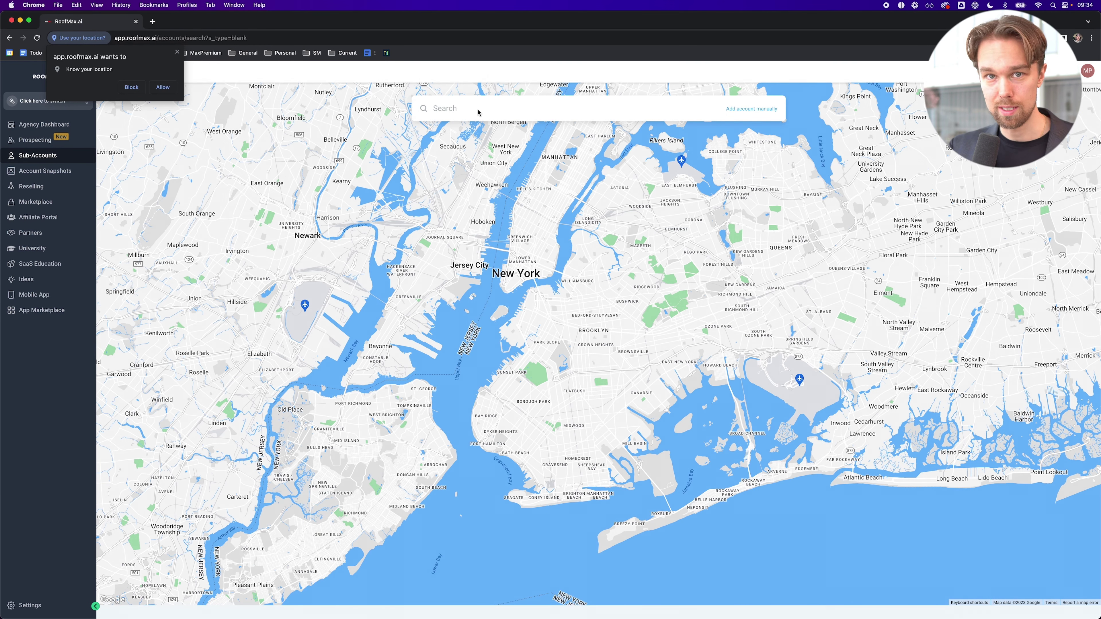
{"action": "left_click", "coordinate": [751, 108]}
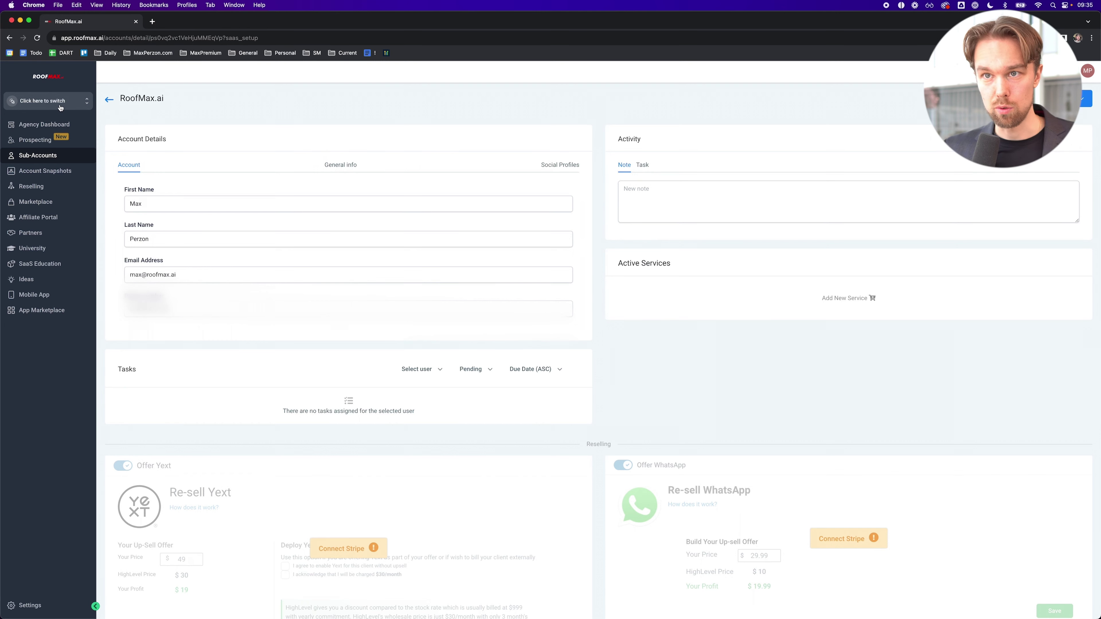
Switch into the RoofMax.ai sub-account using the account switcher.
{"action": "left_click", "coordinate": [61, 107]}
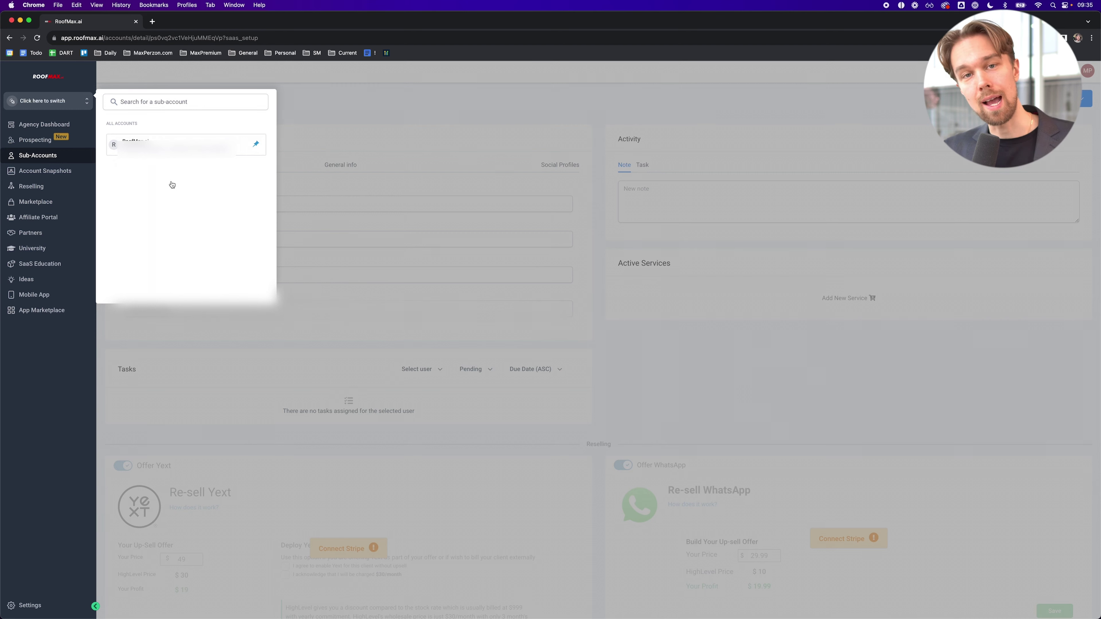
{"action": "left_click", "coordinate": [153, 147]}
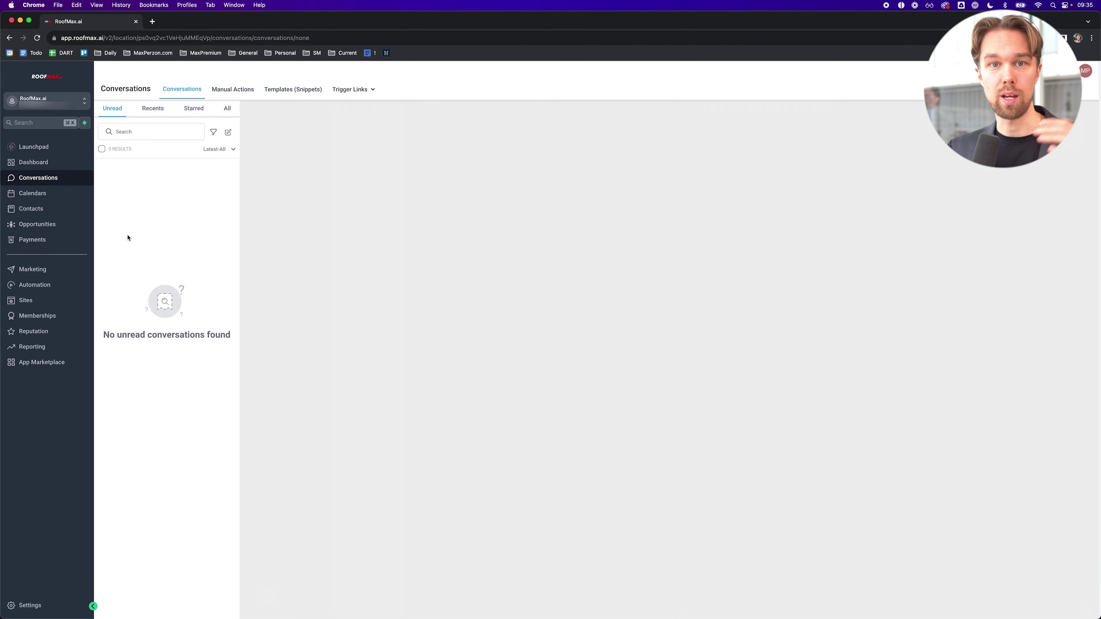
Review the empty Calendars, Contacts, Opportunities, Payments, Email Campaigns, Automation and Sites sections.
{"action": "left_click", "coordinate": [54, 199]}
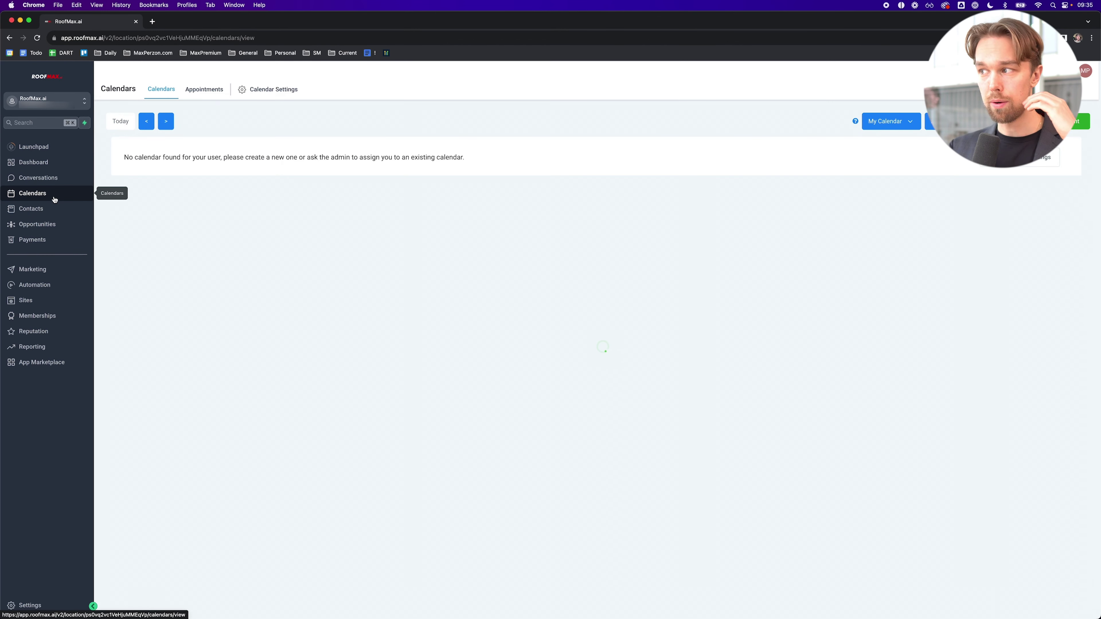
{"action": "left_click", "coordinate": [51, 216]}
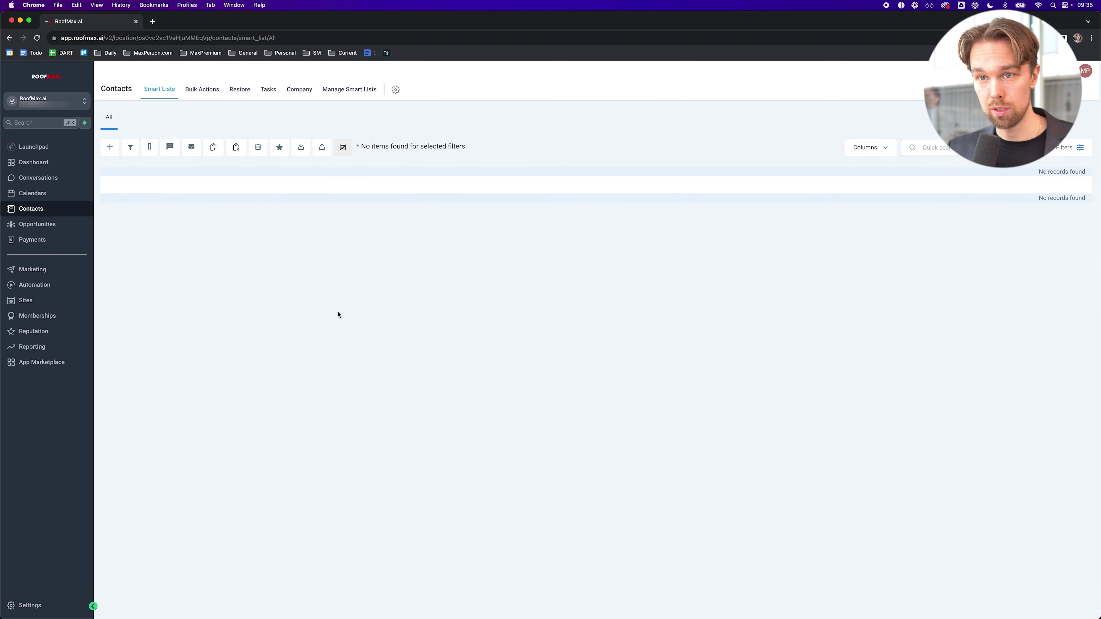
{"action": "left_click", "coordinate": [59, 231]}
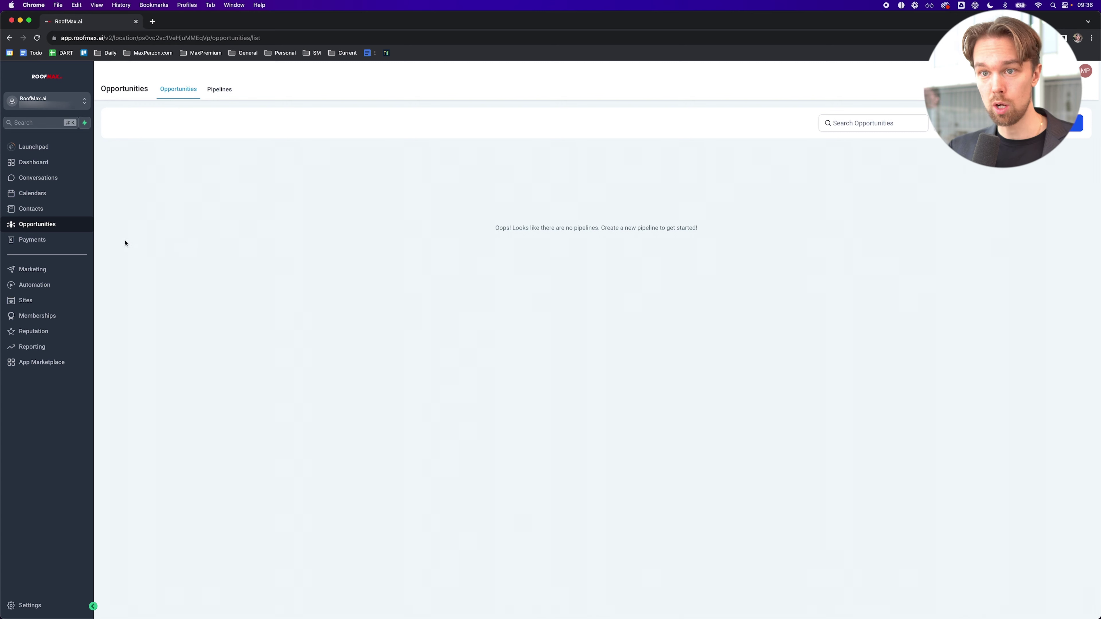
{"action": "left_click", "coordinate": [48, 240]}
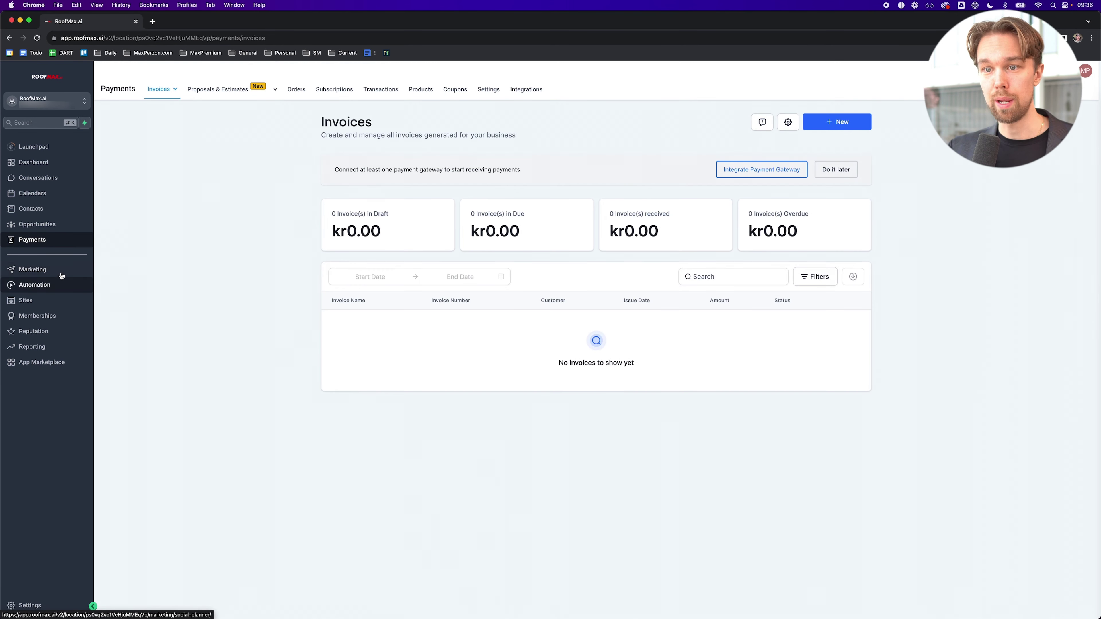
{"action": "left_click", "coordinate": [61, 272]}
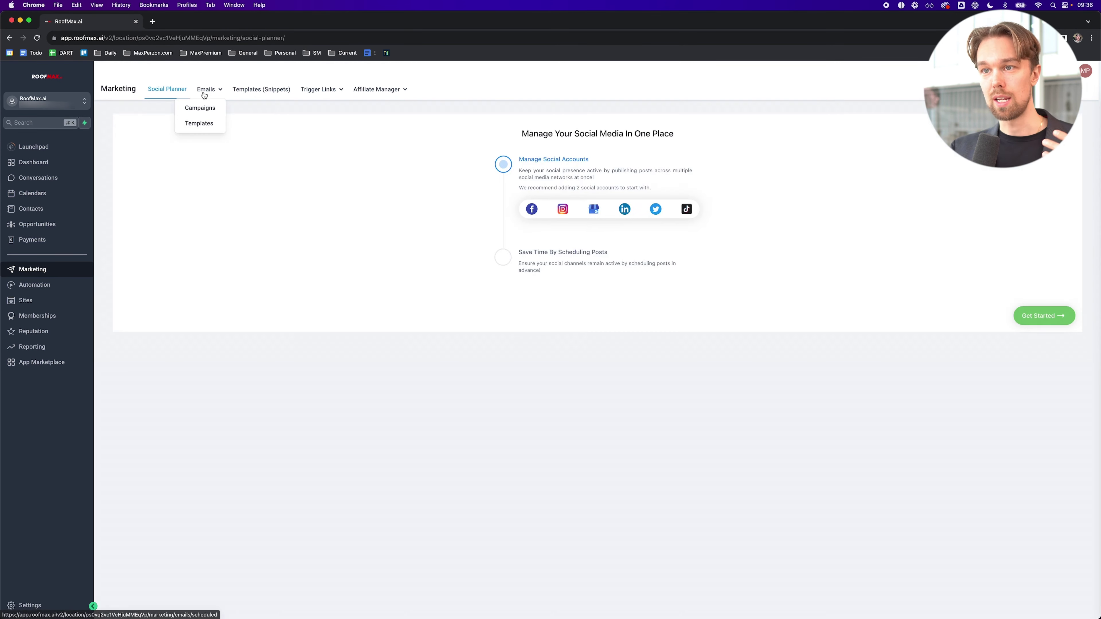
{"action": "left_click", "coordinate": [202, 108]}
{"action": "left_click", "coordinate": [69, 285]}
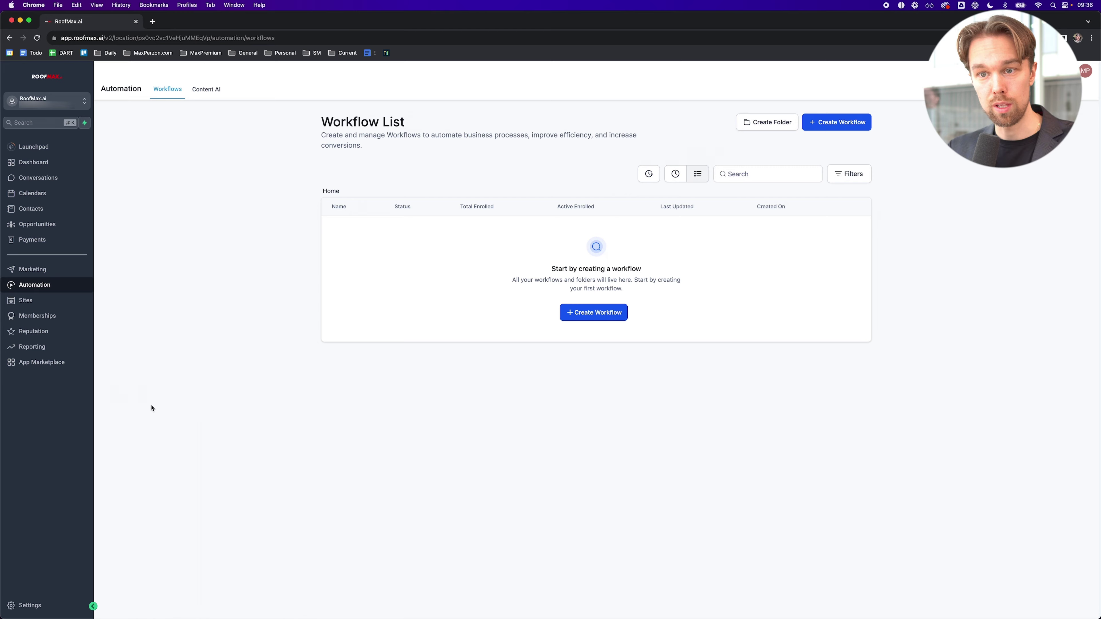
{"action": "left_click", "coordinate": [65, 301]}
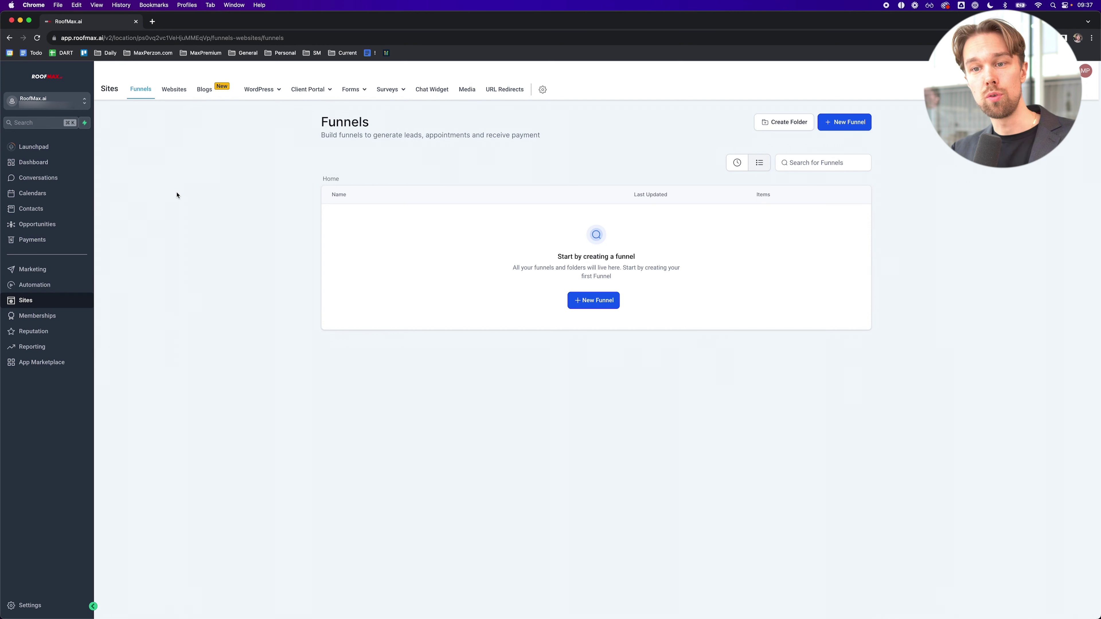
Check Memberships and Reputation, view the Business Profile settings, then go back.
{"action": "left_click", "coordinate": [63, 321]}
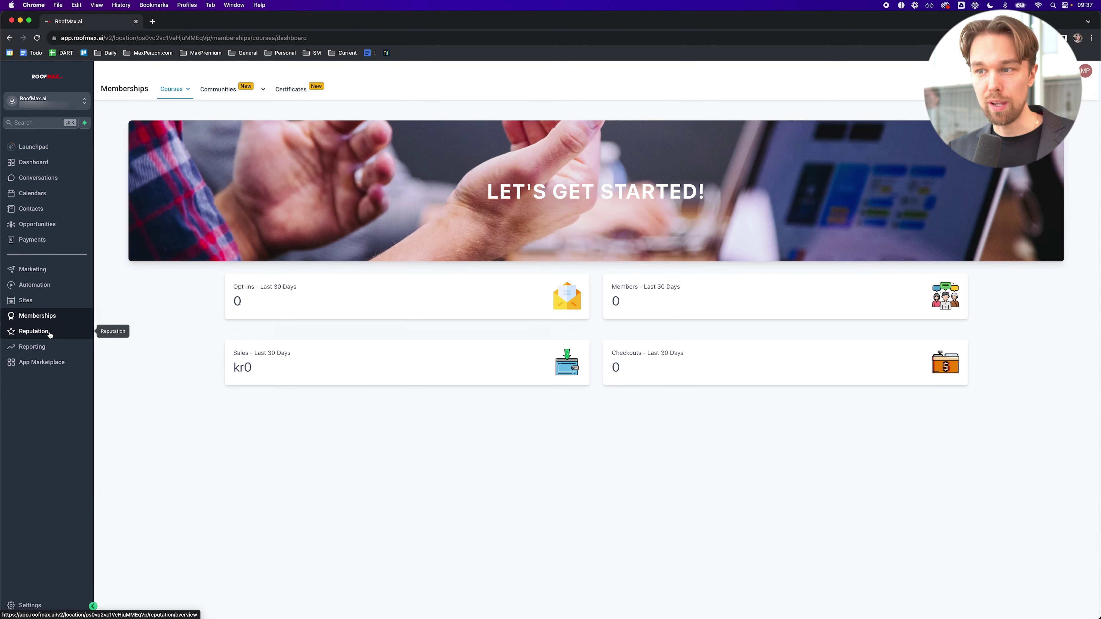
{"action": "left_click", "coordinate": [34, 332]}
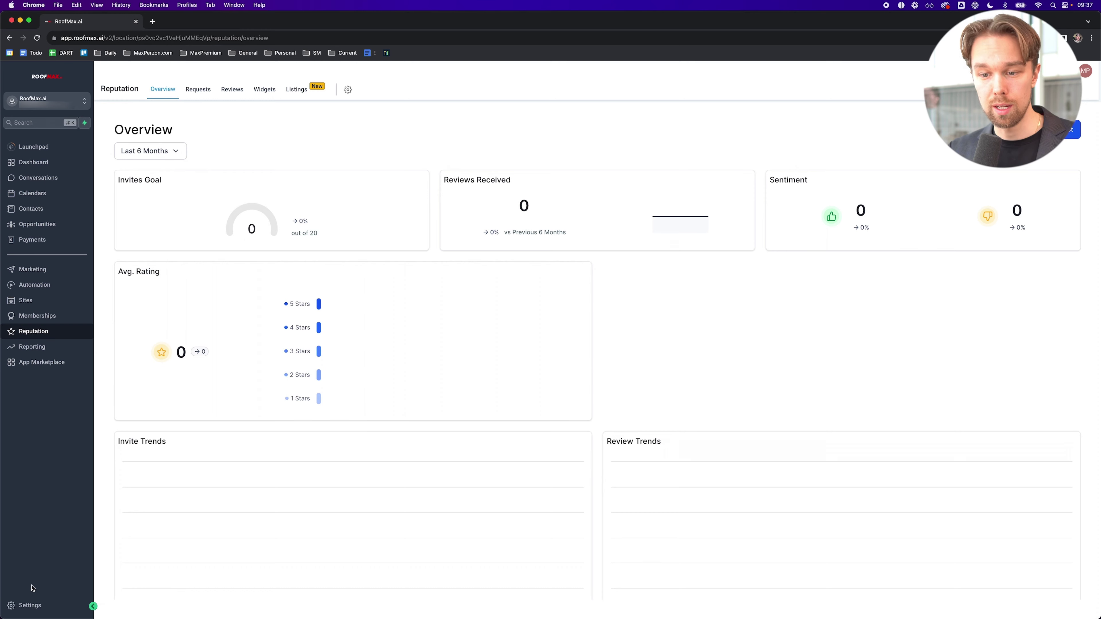
{"action": "left_click", "coordinate": [29, 605]}
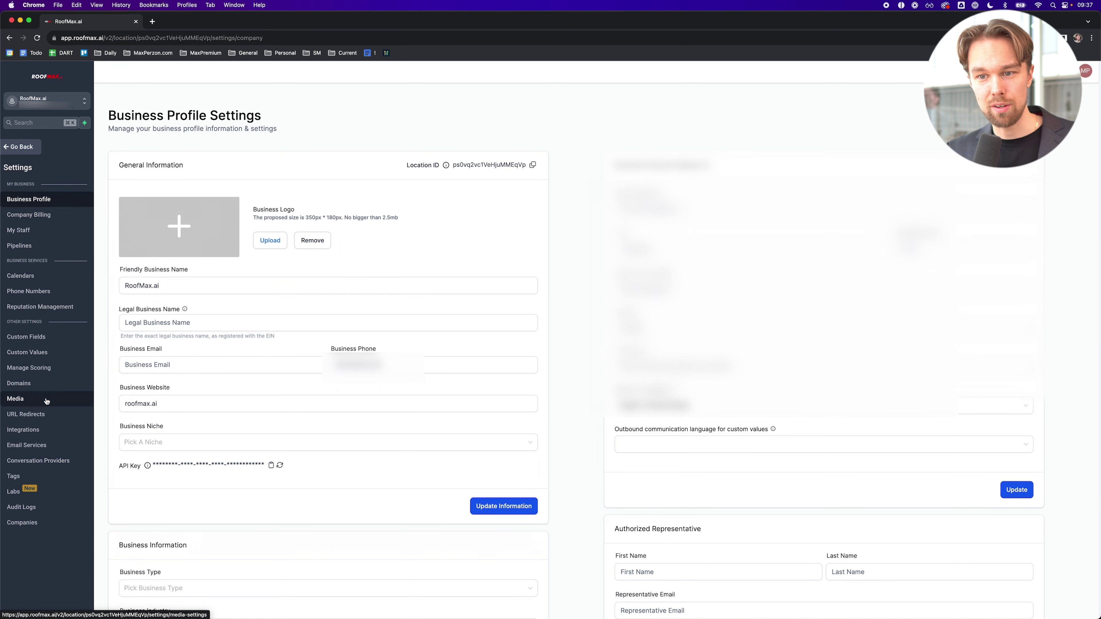
{"action": "left_click", "coordinate": [34, 148]}
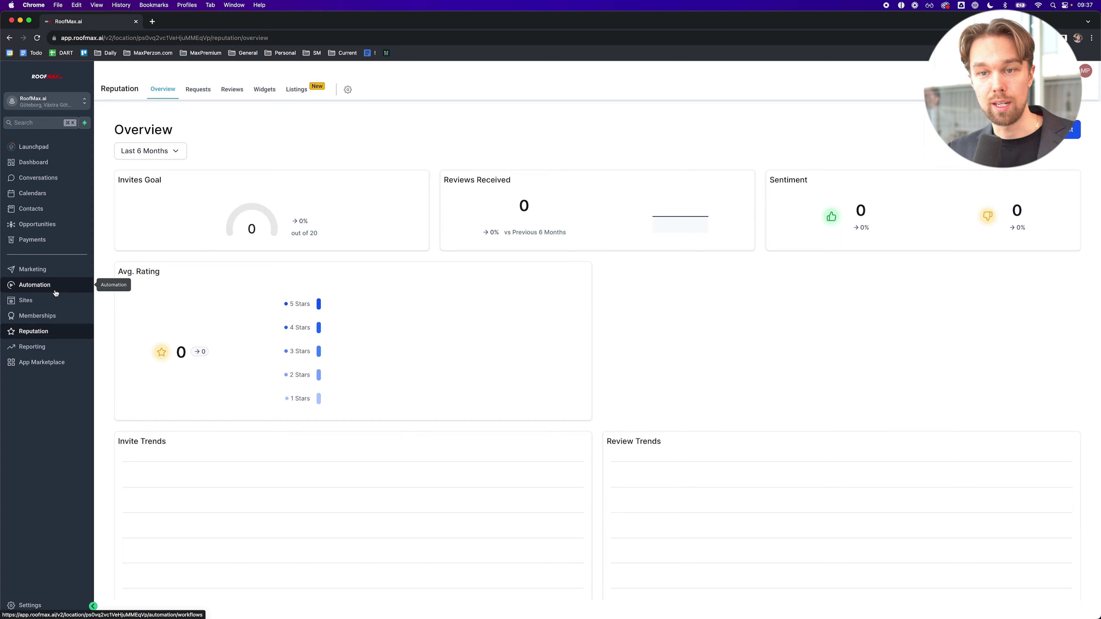